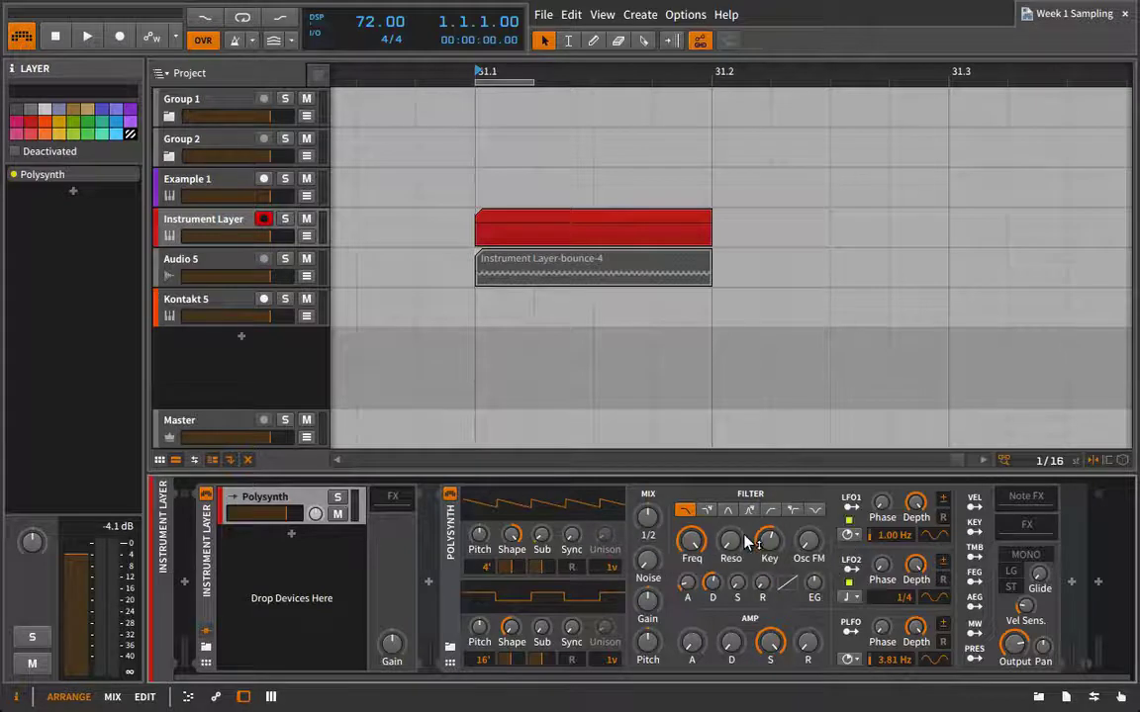
Step: Locate the Kontakt 5 track header in the arranger, next to the Instrument Layer
mouse_move(747, 539)
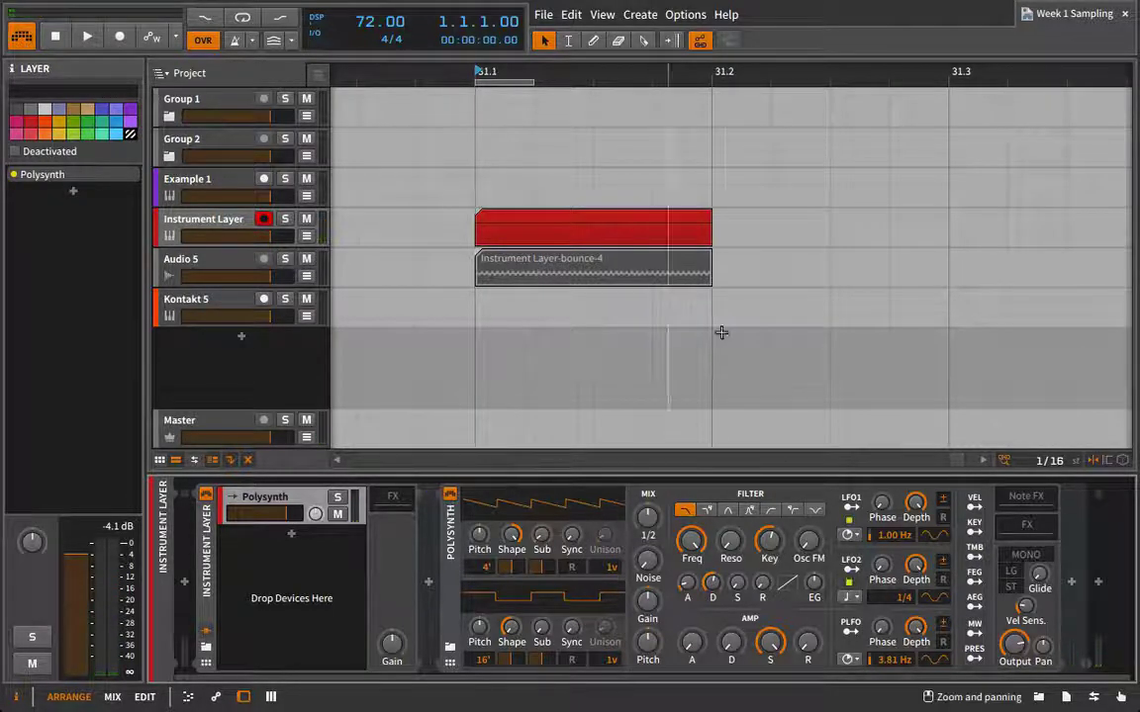
Step: Load Instrument Layer-bounce-4.wav from Bitwig's browser into Kontakt's Multi Rack as a new instrument
click(184, 301)
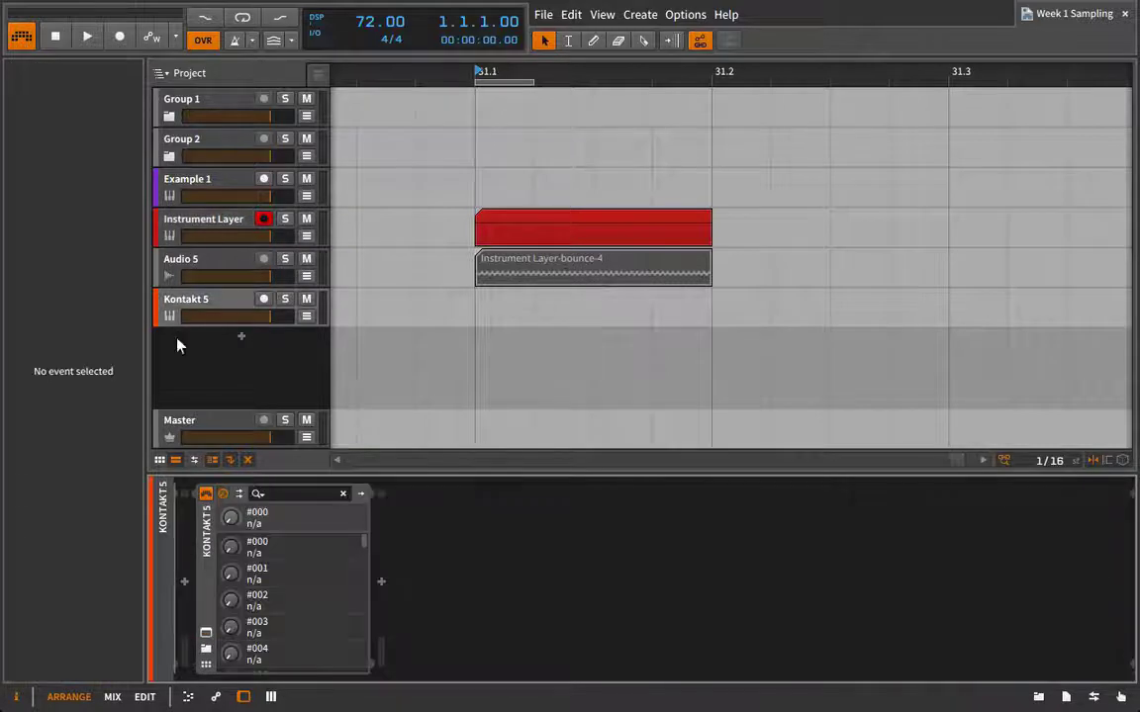
click(206, 632)
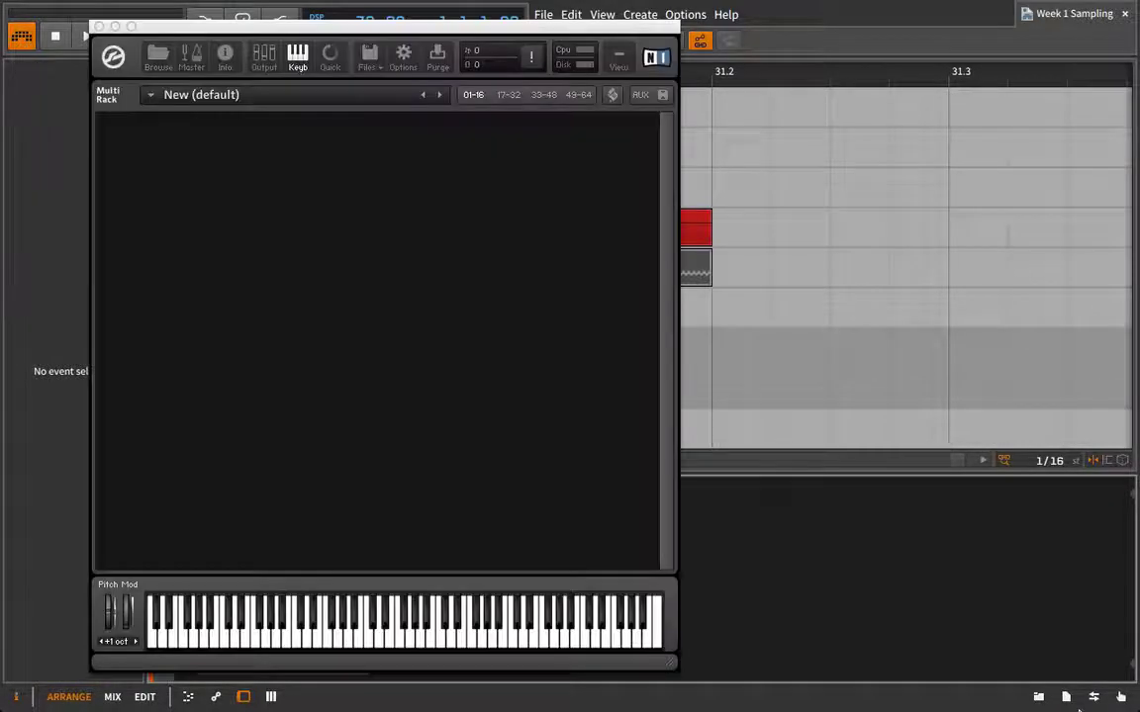
key(b)
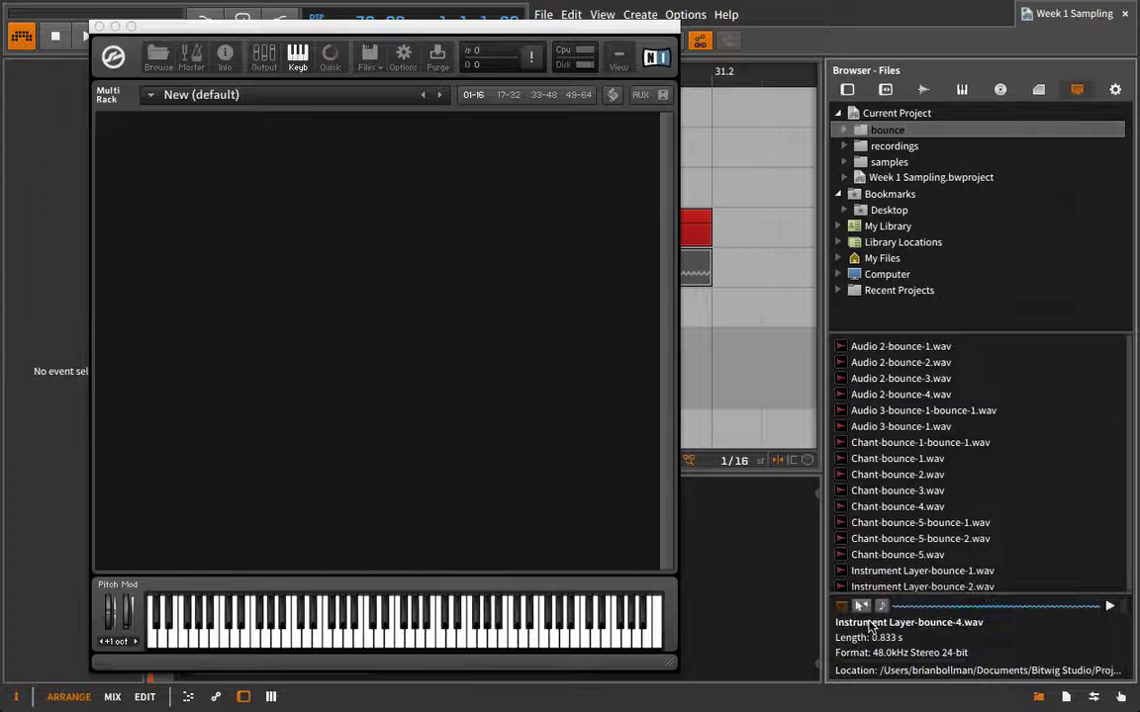
scroll(966, 572, down, 2)
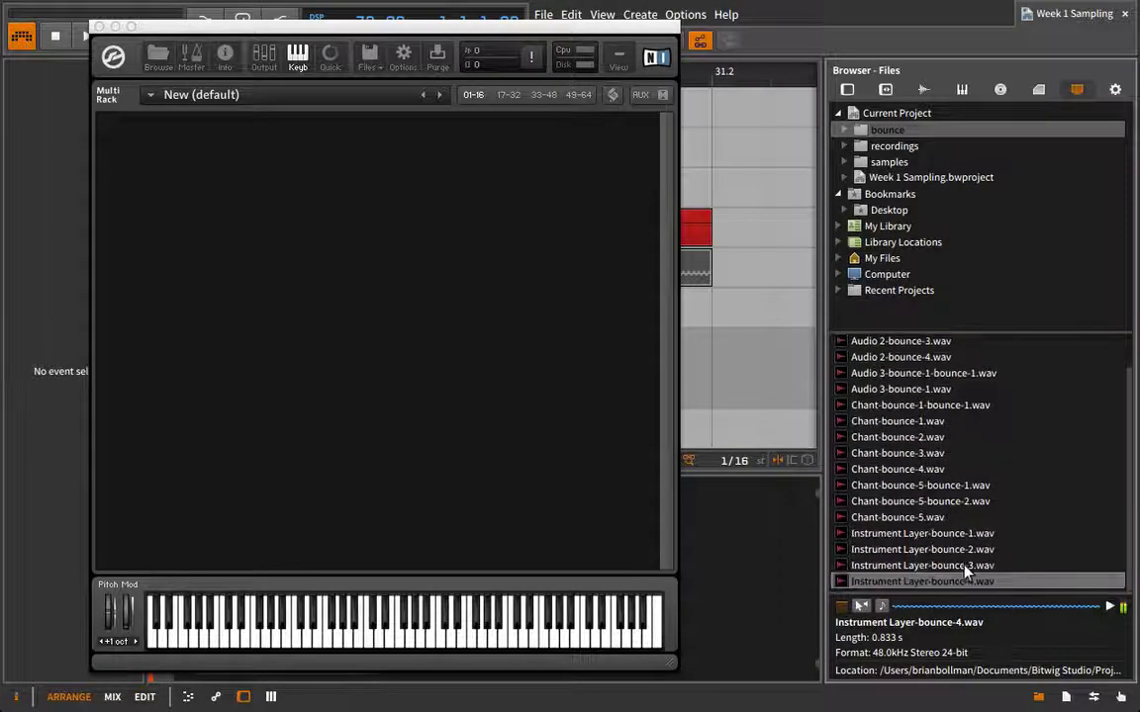
drag(763, 521, 460, 341)
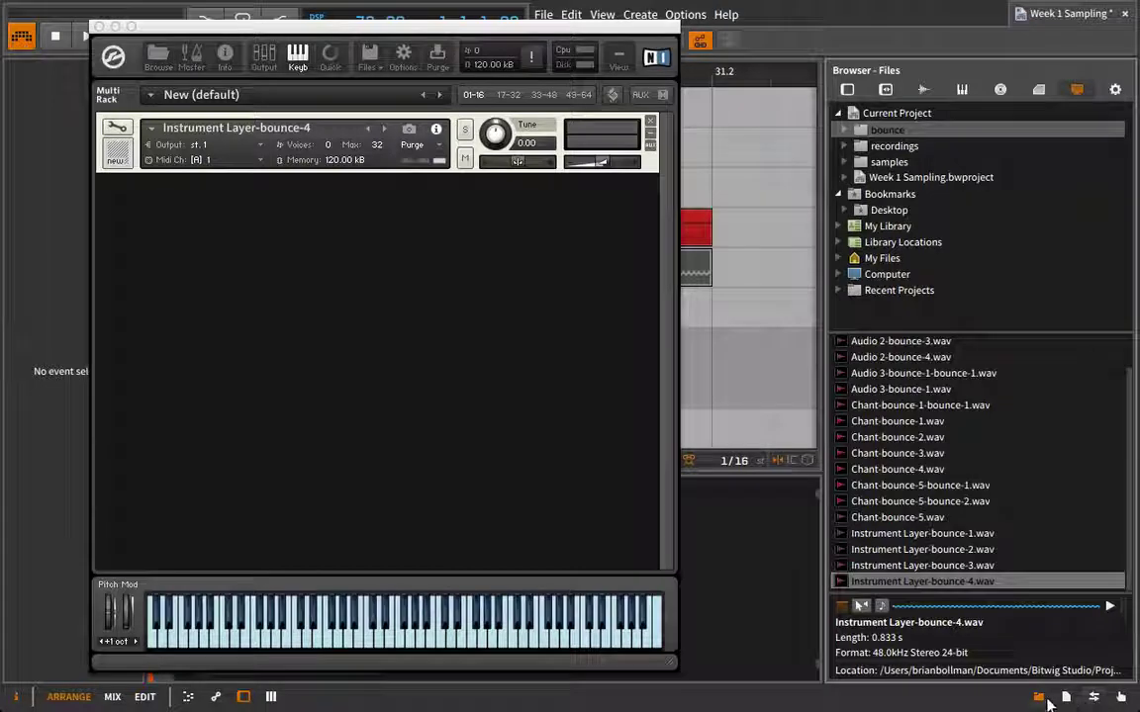
drag(450, 37, 752, 67)
Step: Arm the Kontakt 5 track for recording and preview the bounced sample
click(264, 303)
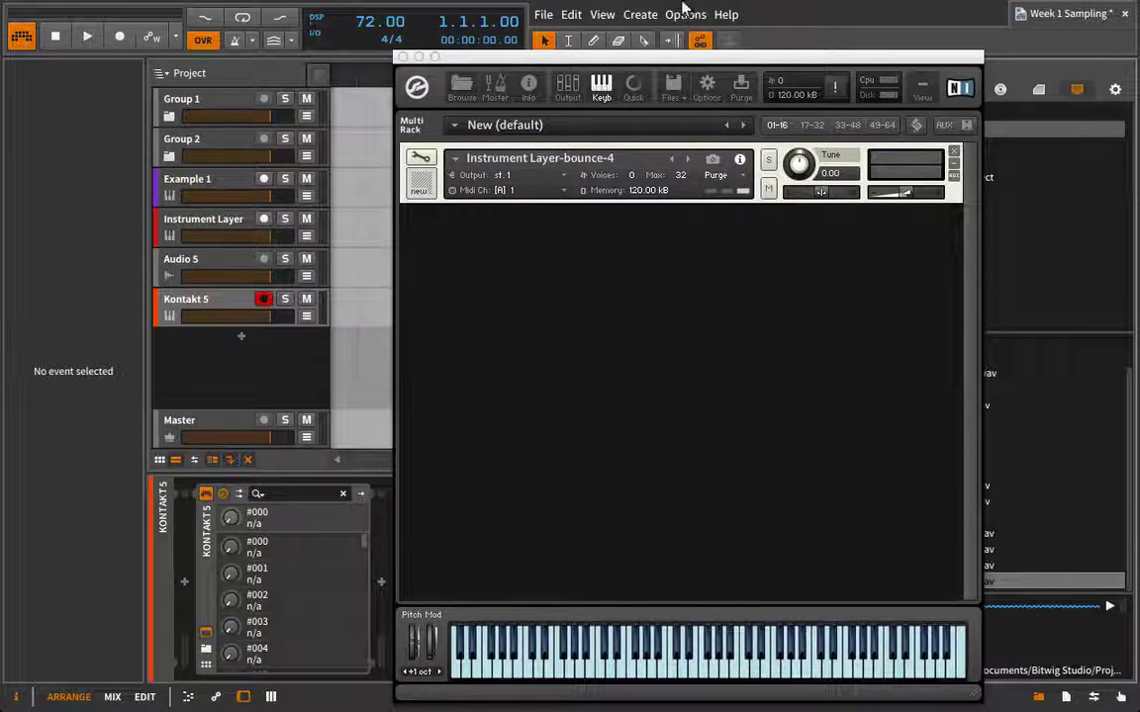
drag(550, 51, 411, 47)
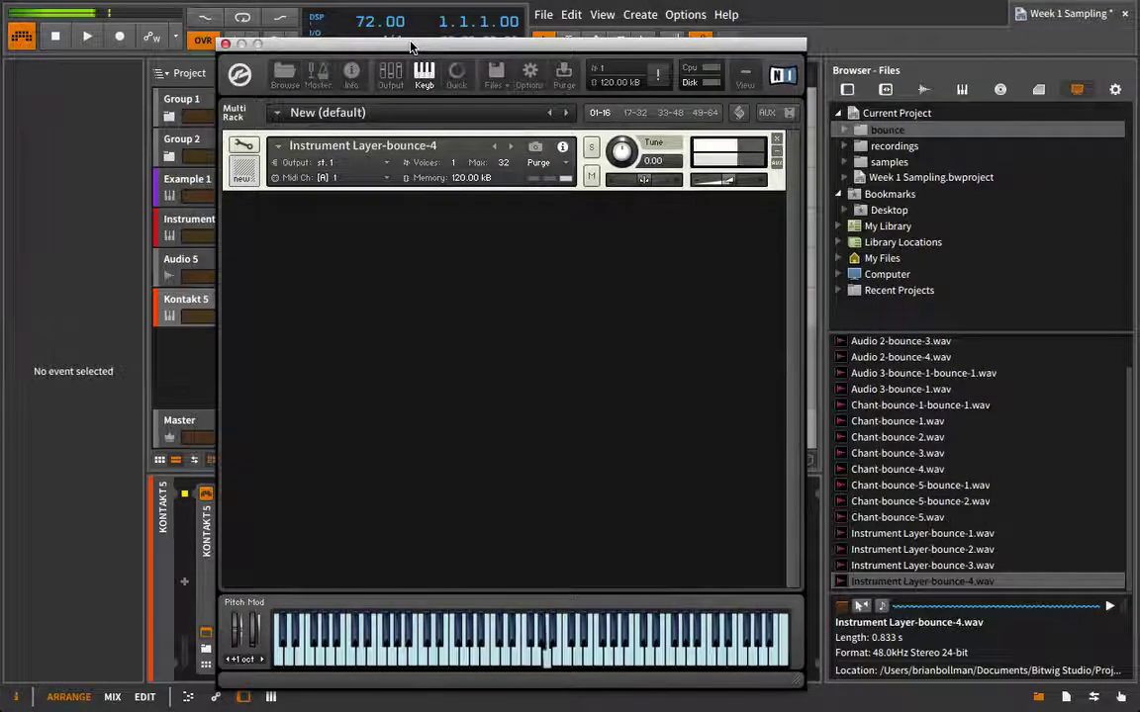
drag(411, 46, 343, 36)
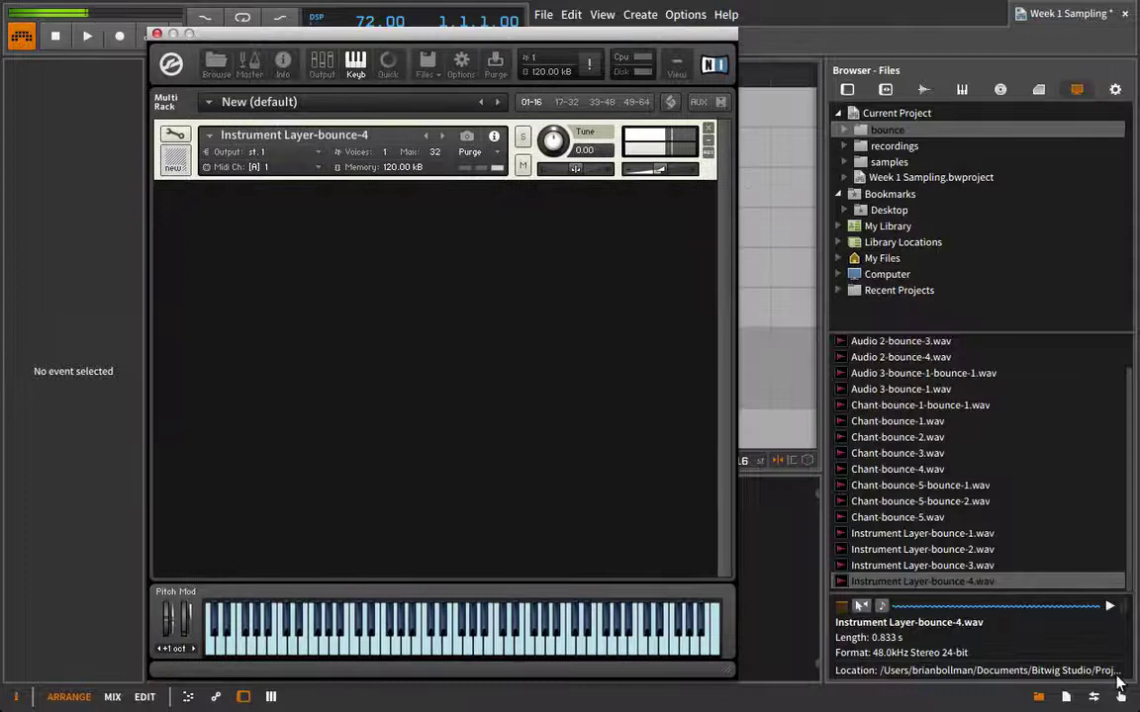
click(1109, 608)
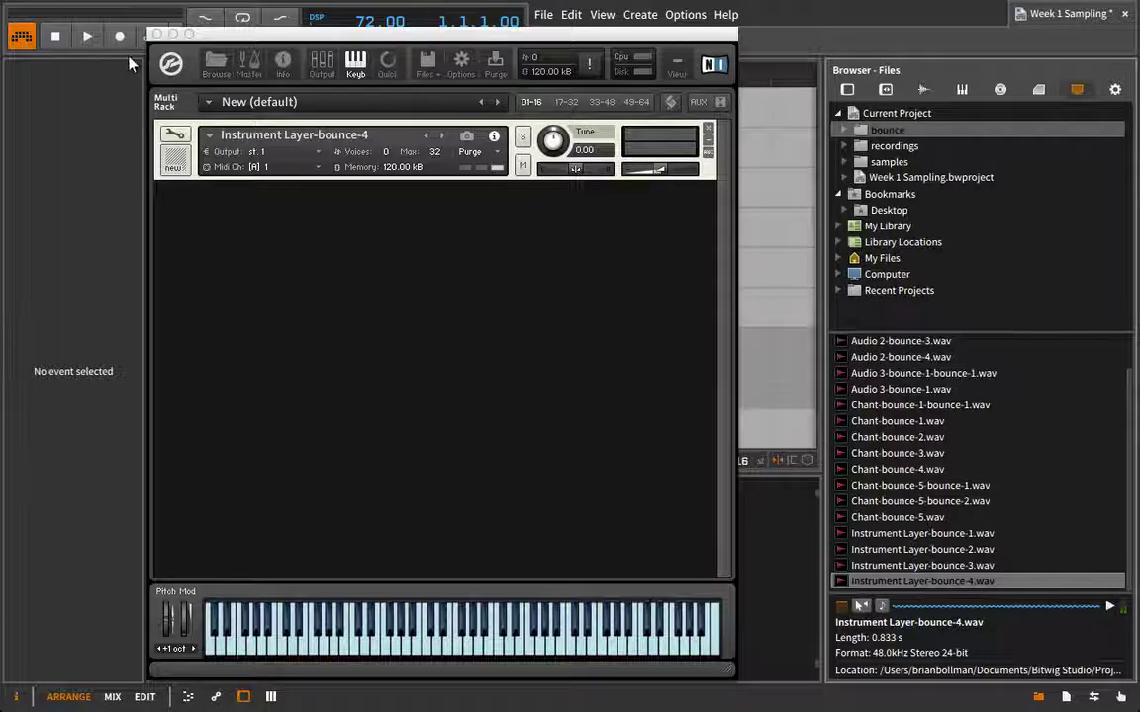
Step: Select the Instrument Layer-bounce-4 instrument and hide Bitwig's file browser
click(198, 140)
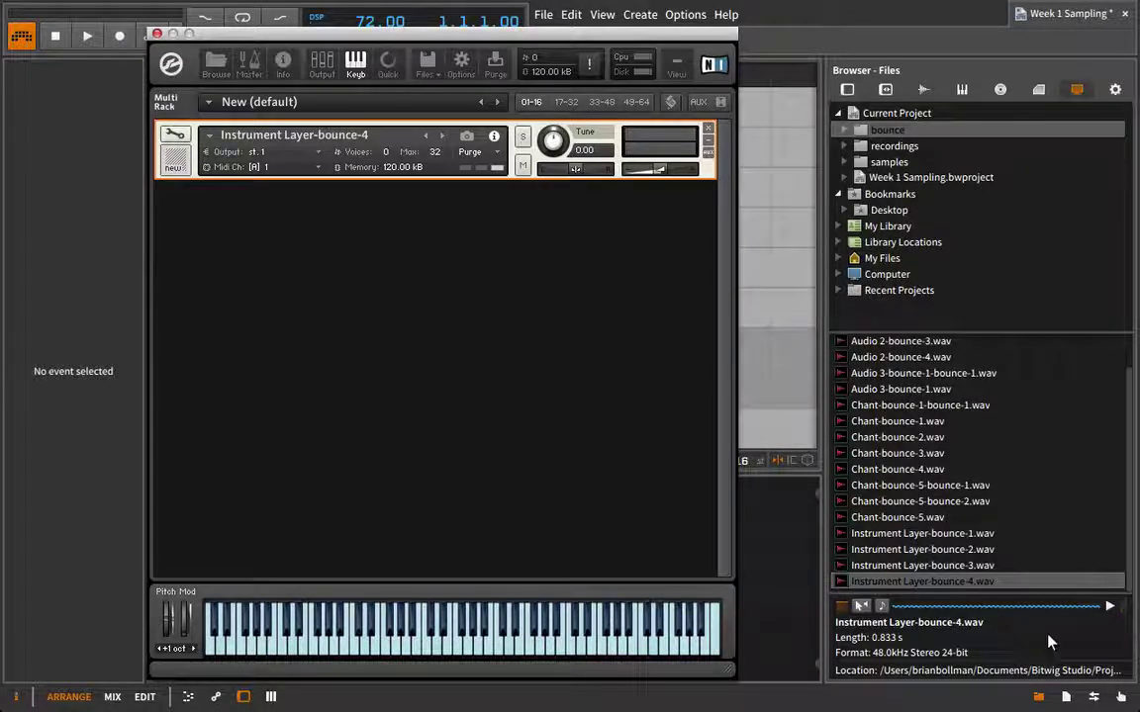
click(936, 623)
key(b)
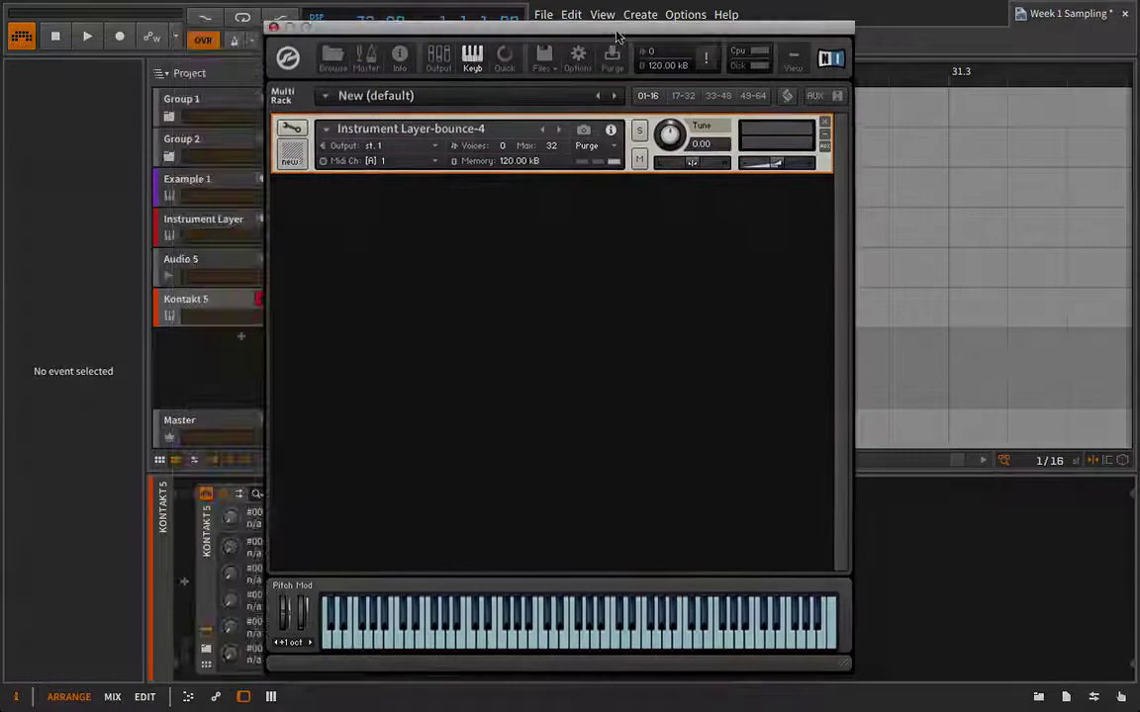
Step: Open the instrument for editing and move its root key from C3 to A1, auditioning notes
click(334, 123)
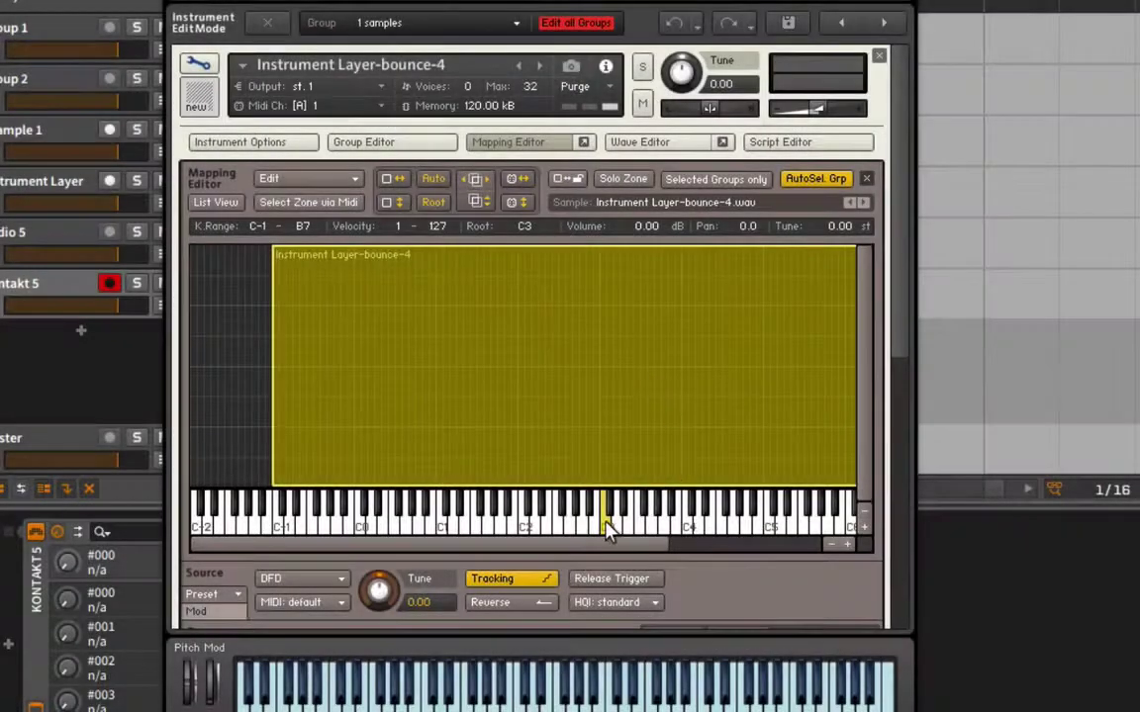
click(605, 526)
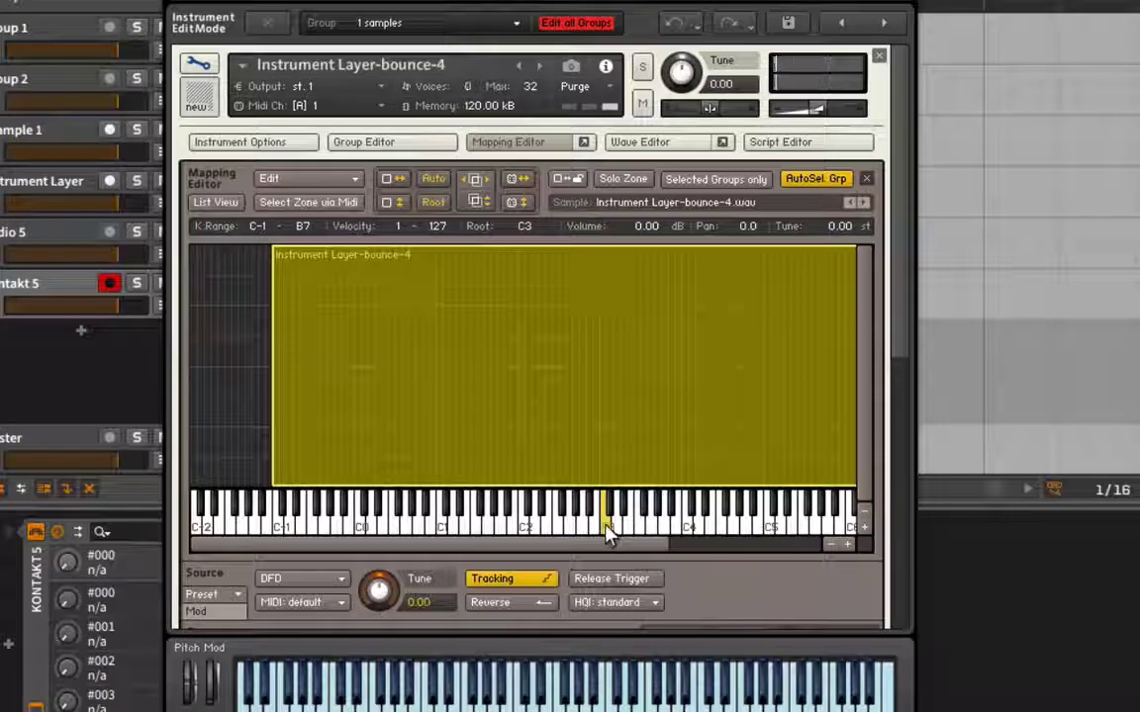
click(606, 532)
drag(606, 532, 500, 534)
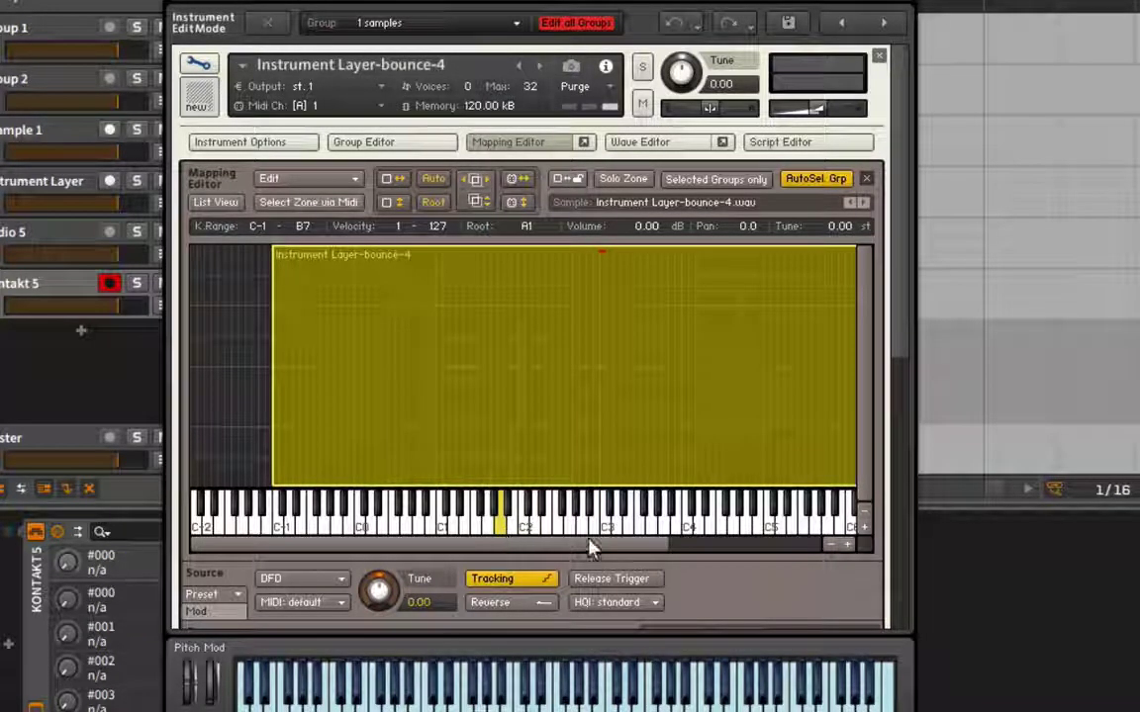
click(687, 529)
click(687, 531)
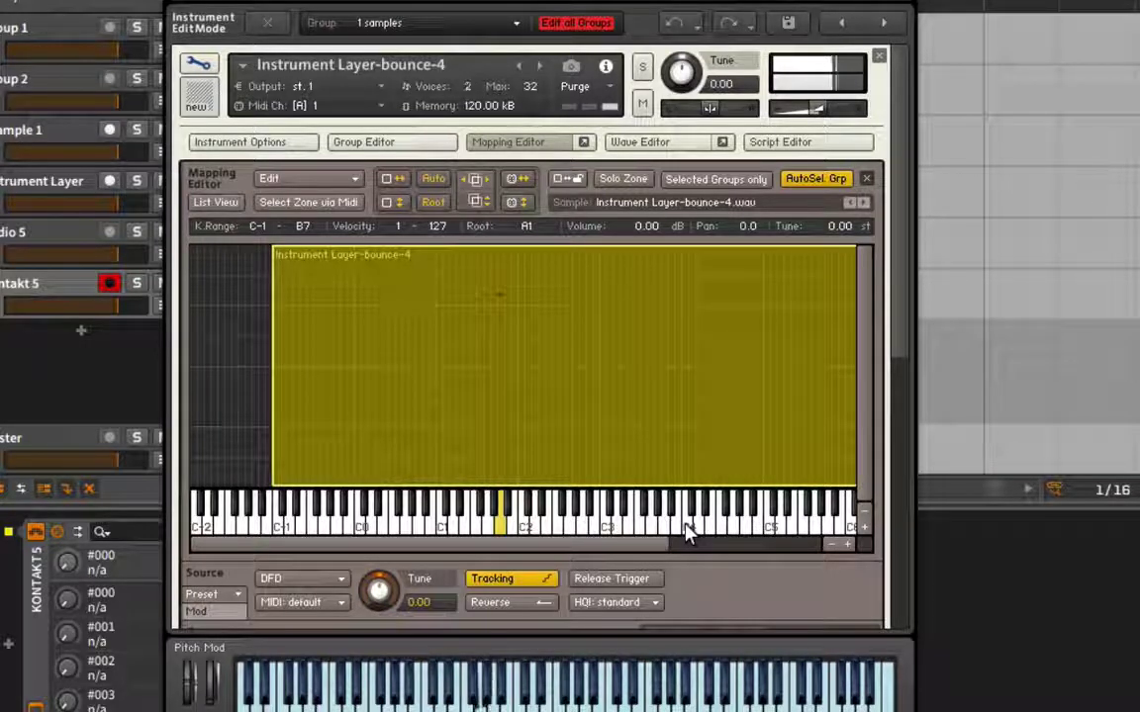
click(688, 531)
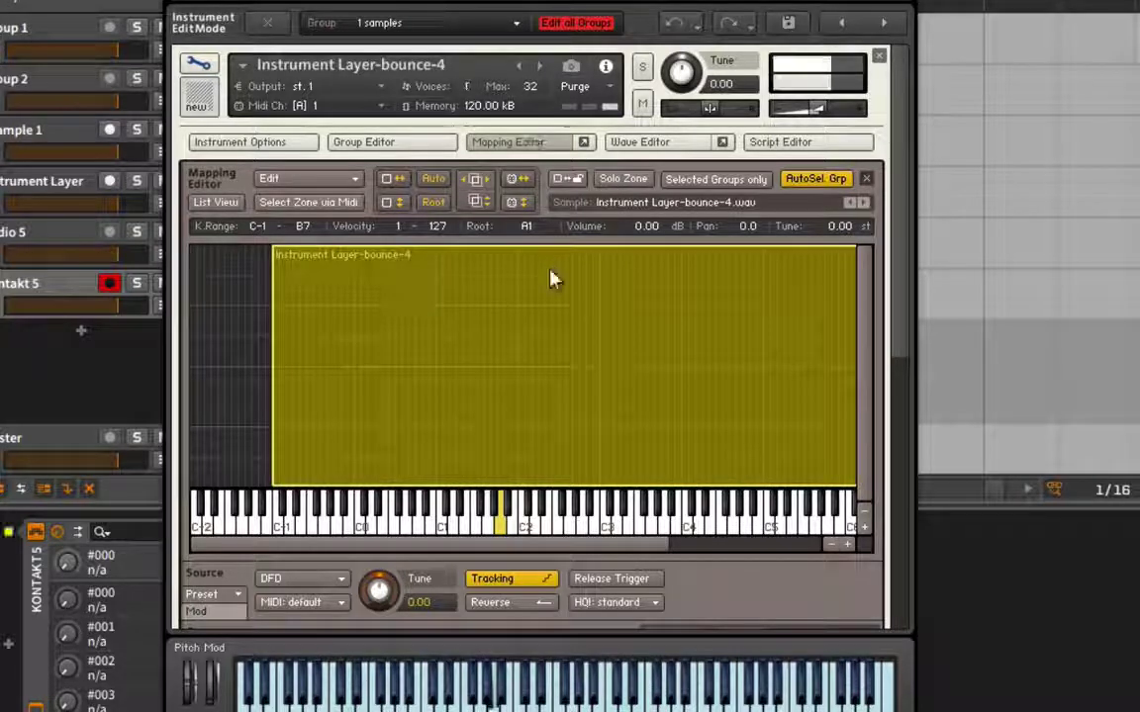
Step: Show the Wave Editor with the 0.83 s waveform by closing the Mapping Editor
click(659, 142)
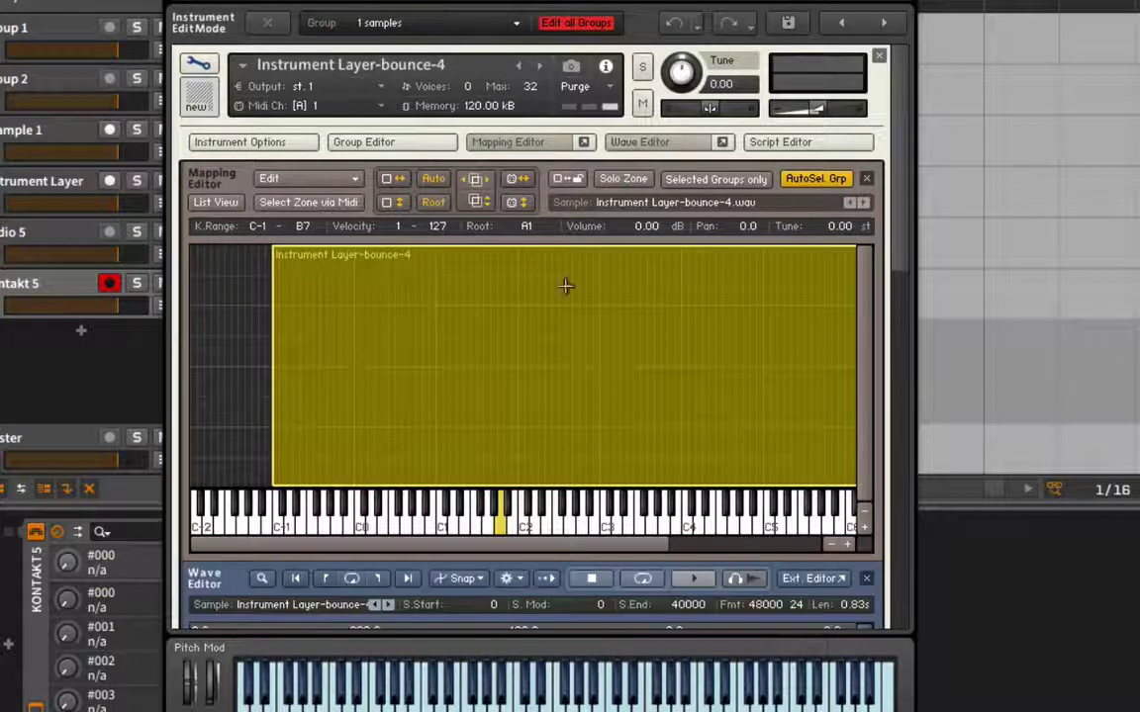
click(514, 139)
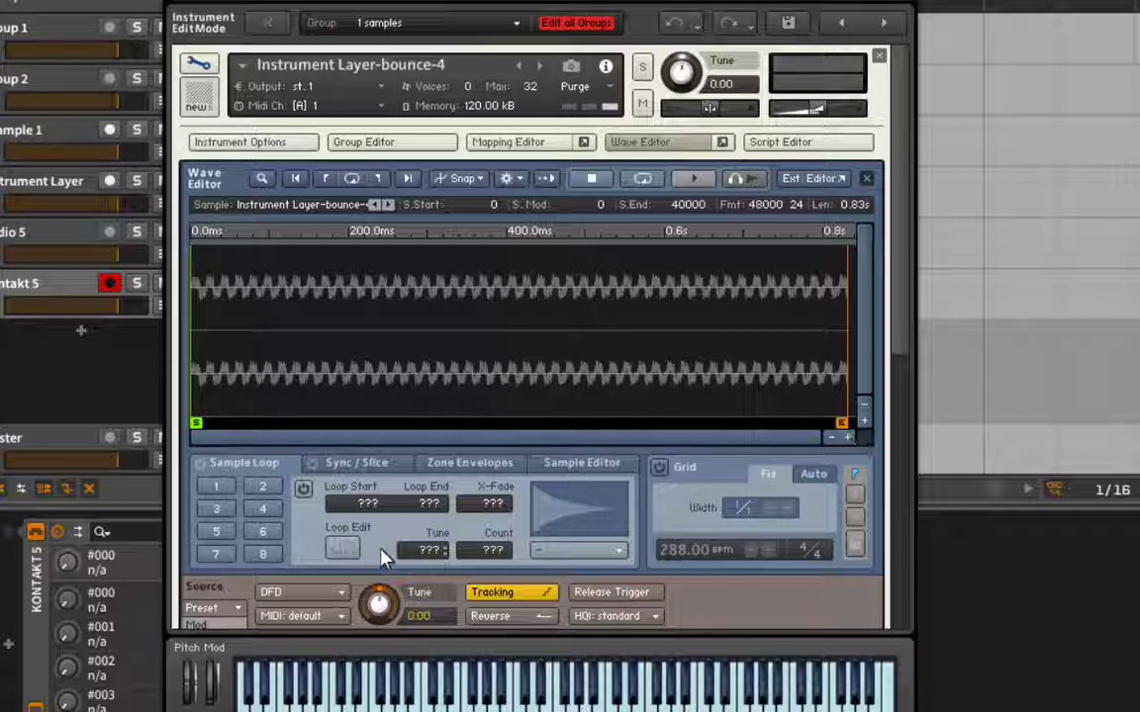
Step: Enable Loop 1, move its start into the sample, and end it near 31858
click(221, 491)
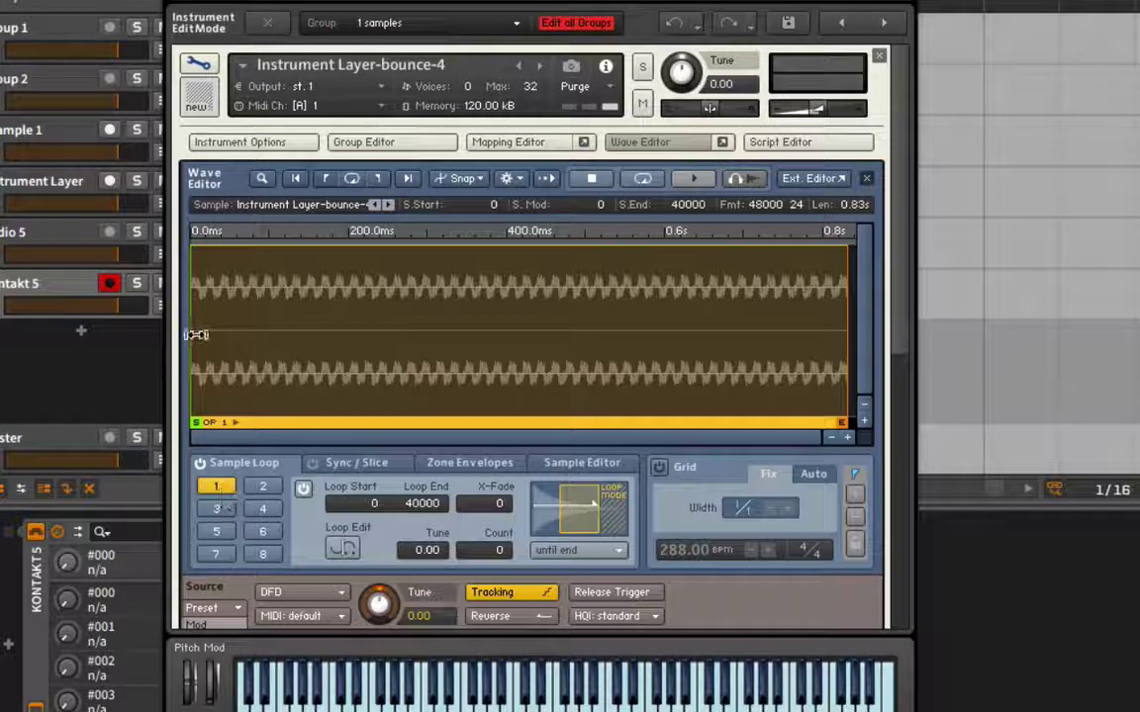
drag(188, 333, 381, 330)
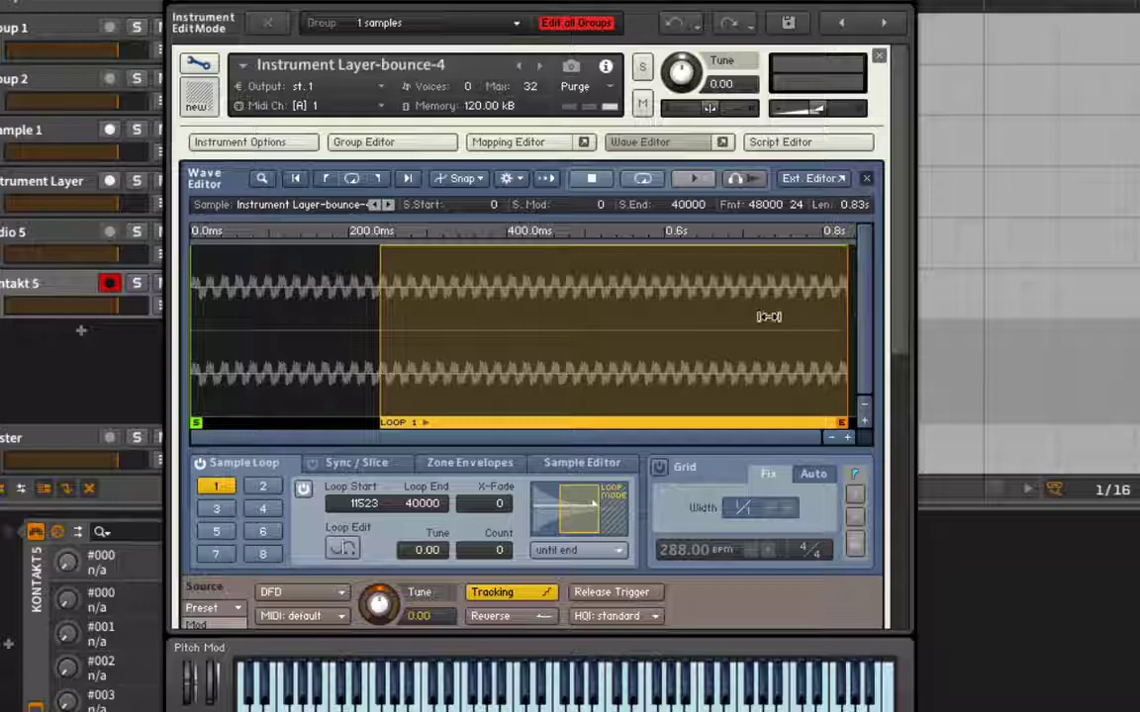
drag(842, 307, 710, 306)
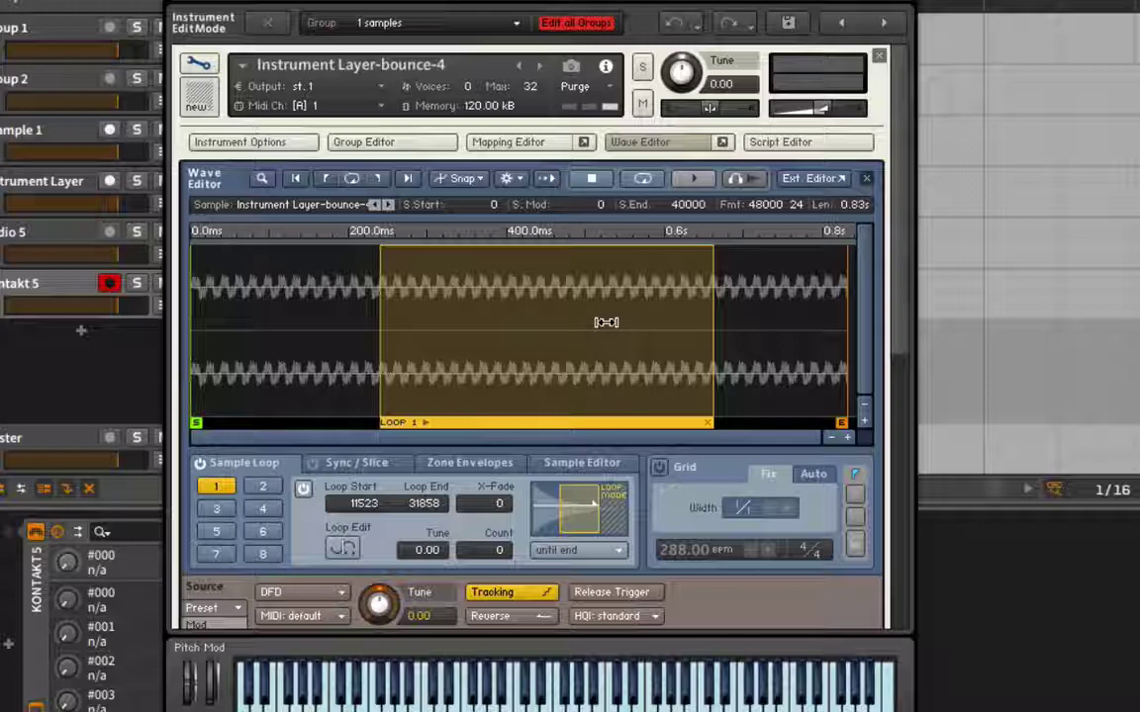
Step: Turn on zero-crossing snap and nudge the loop to run from 10891 to 32276
click(461, 180)
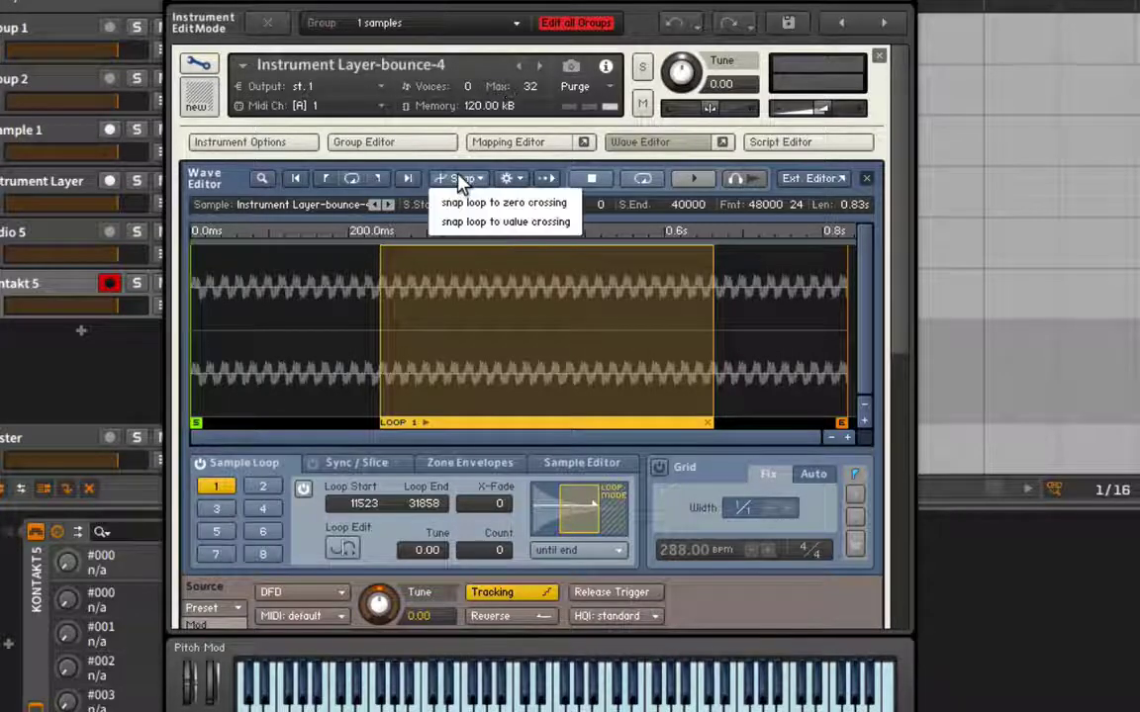
click(480, 202)
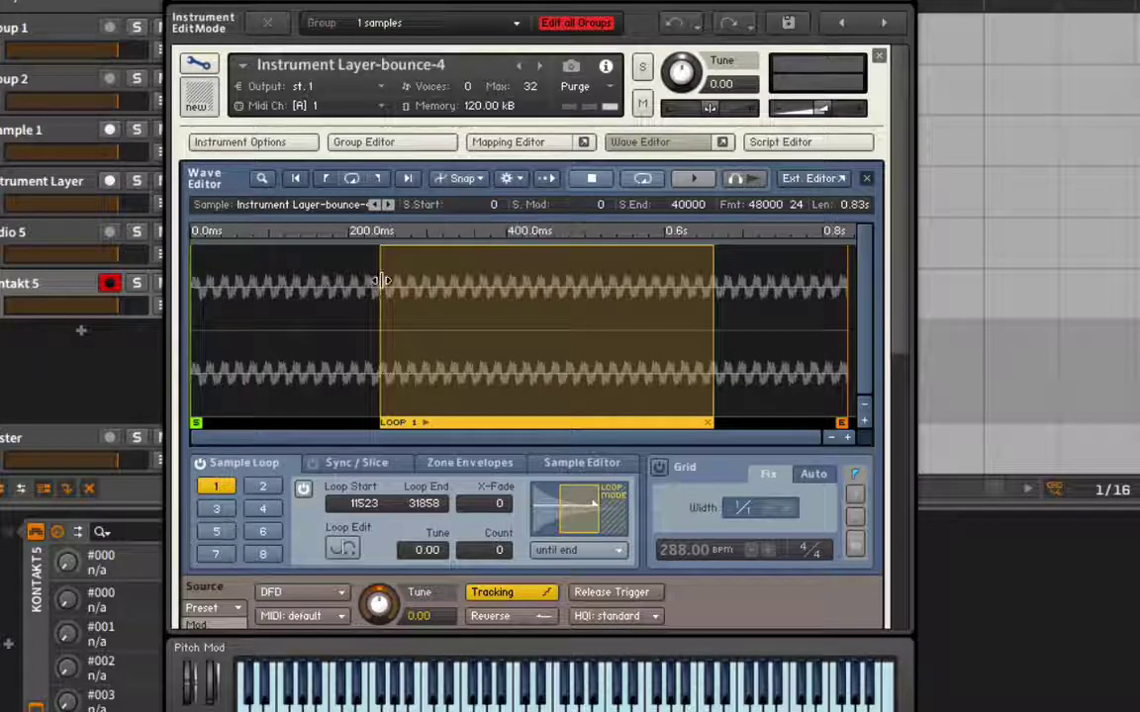
drag(378, 281, 366, 281)
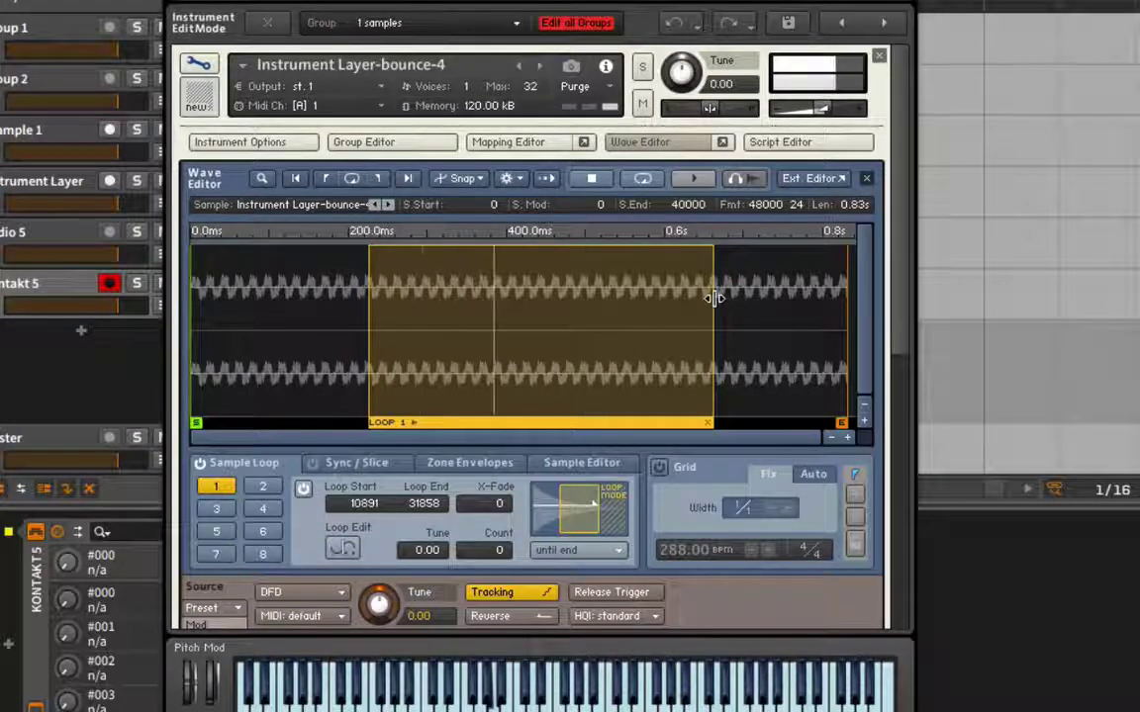
drag(714, 297, 723, 299)
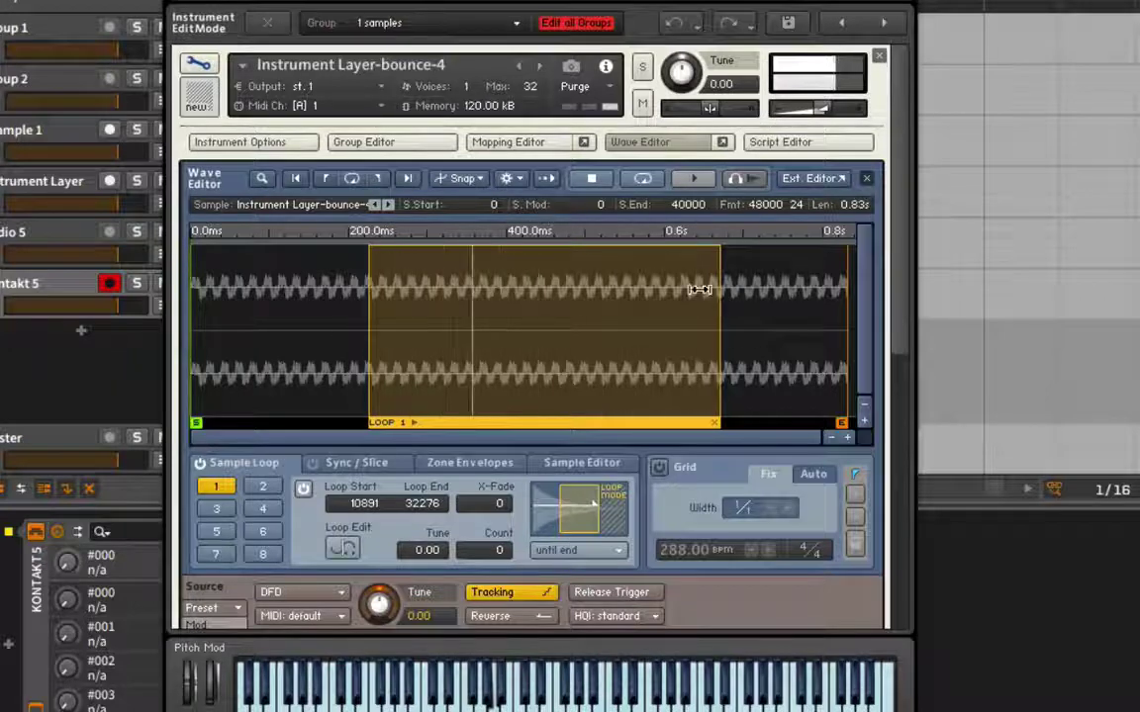
Step: Move the loop start earlier and zoom into the waveform around it
click(471, 183)
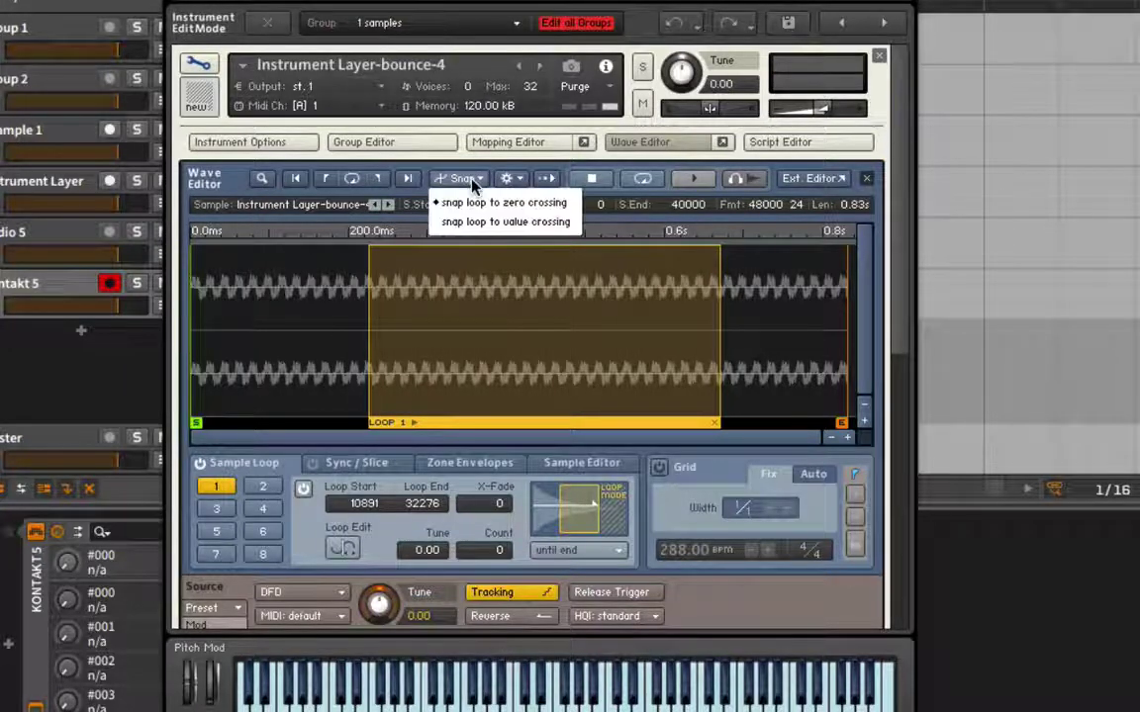
click(479, 203)
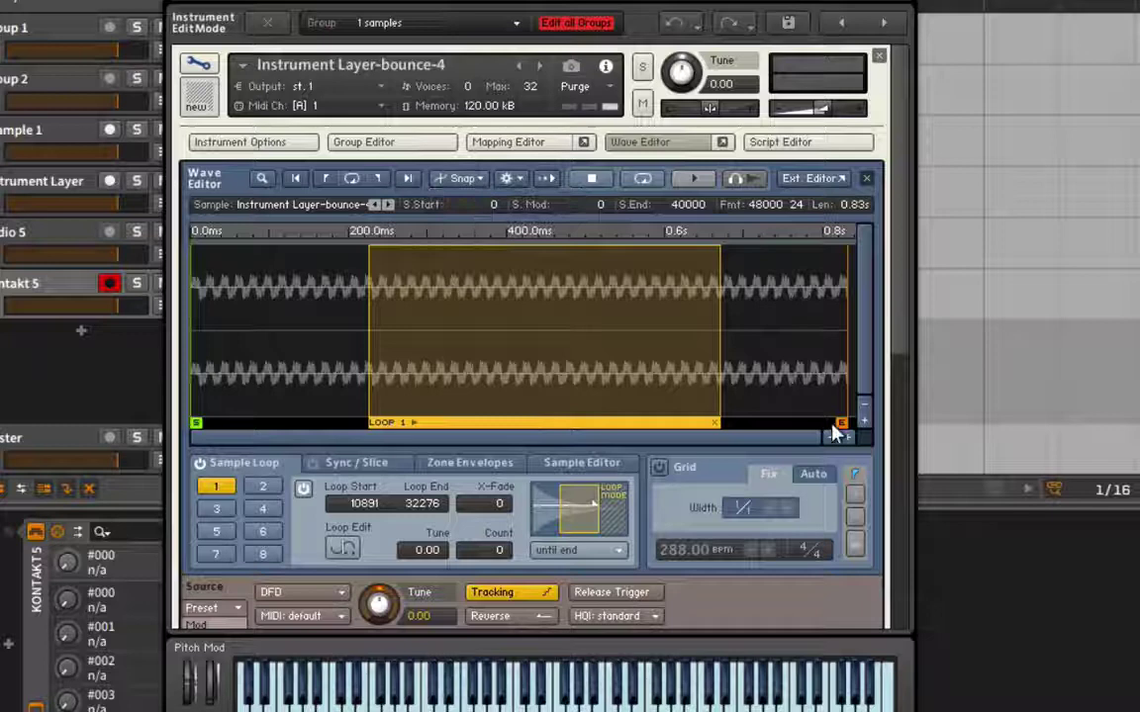
drag(365, 329, 334, 328)
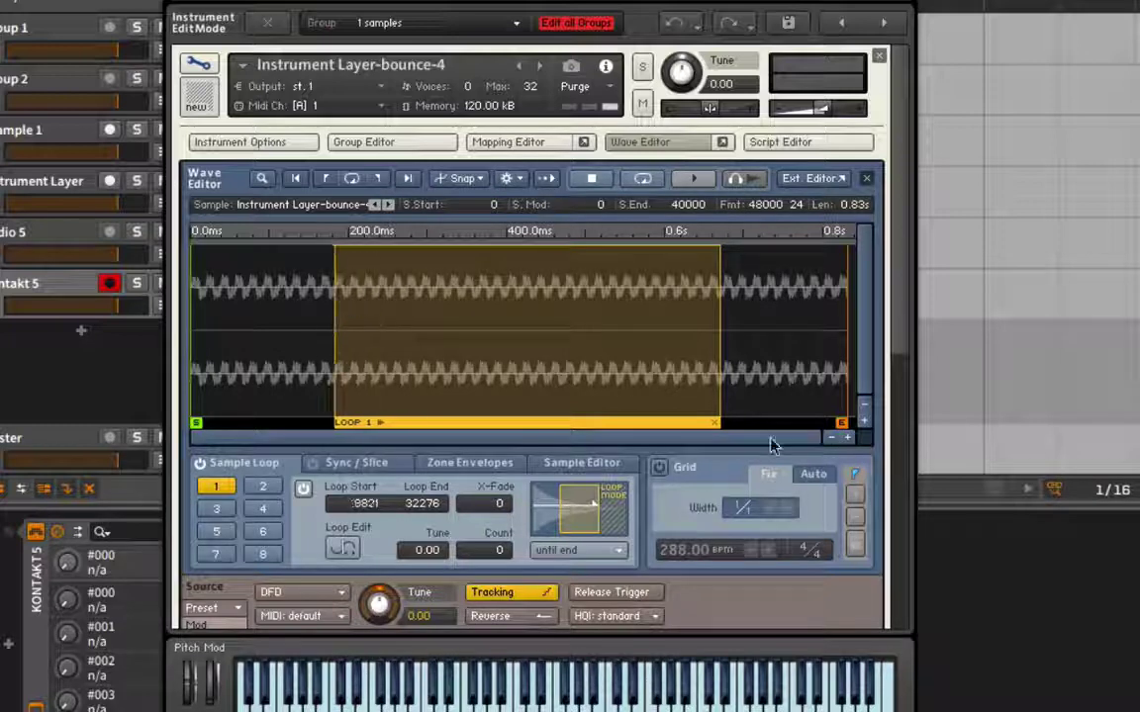
click(847, 436)
click(847, 436)
click(847, 436)
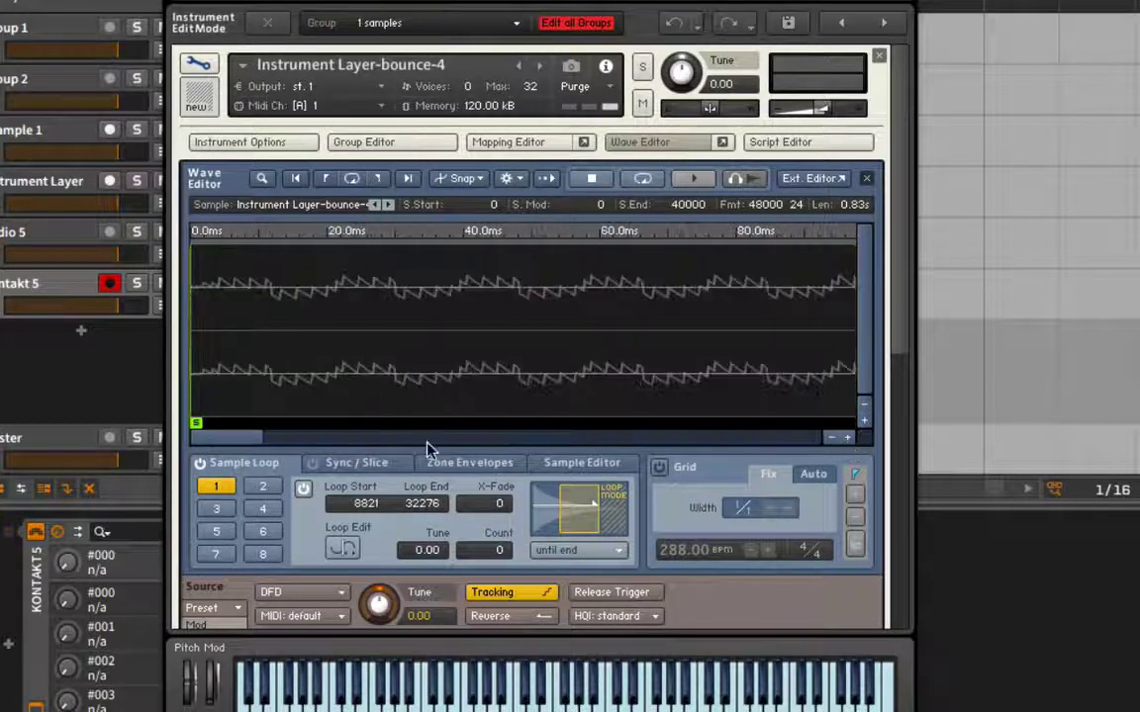
drag(238, 443, 350, 437)
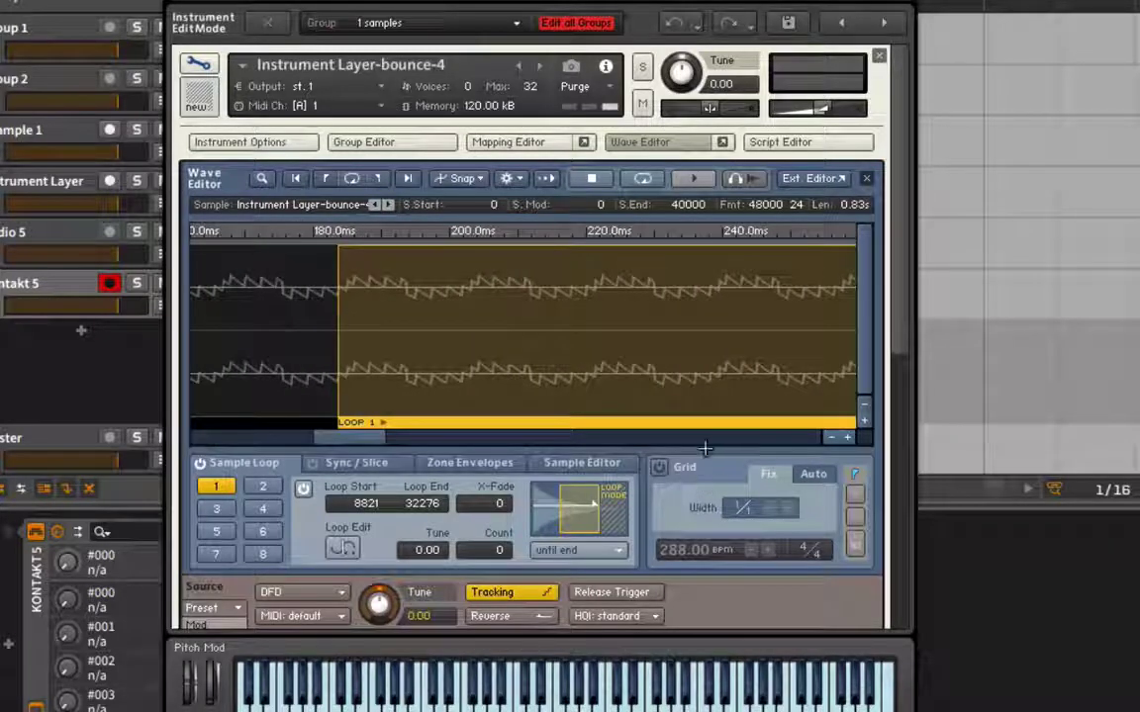
Step: Zoom in closer and fine-tune the loop start to sample 9247
click(846, 436)
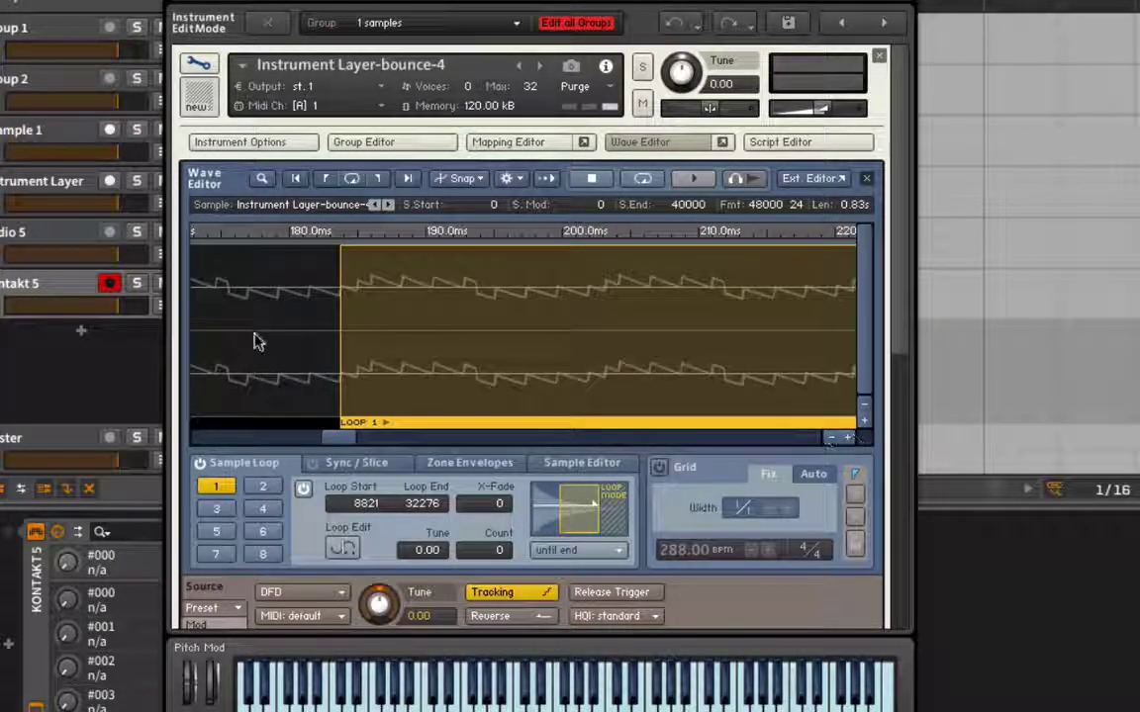
drag(339, 320, 461, 316)
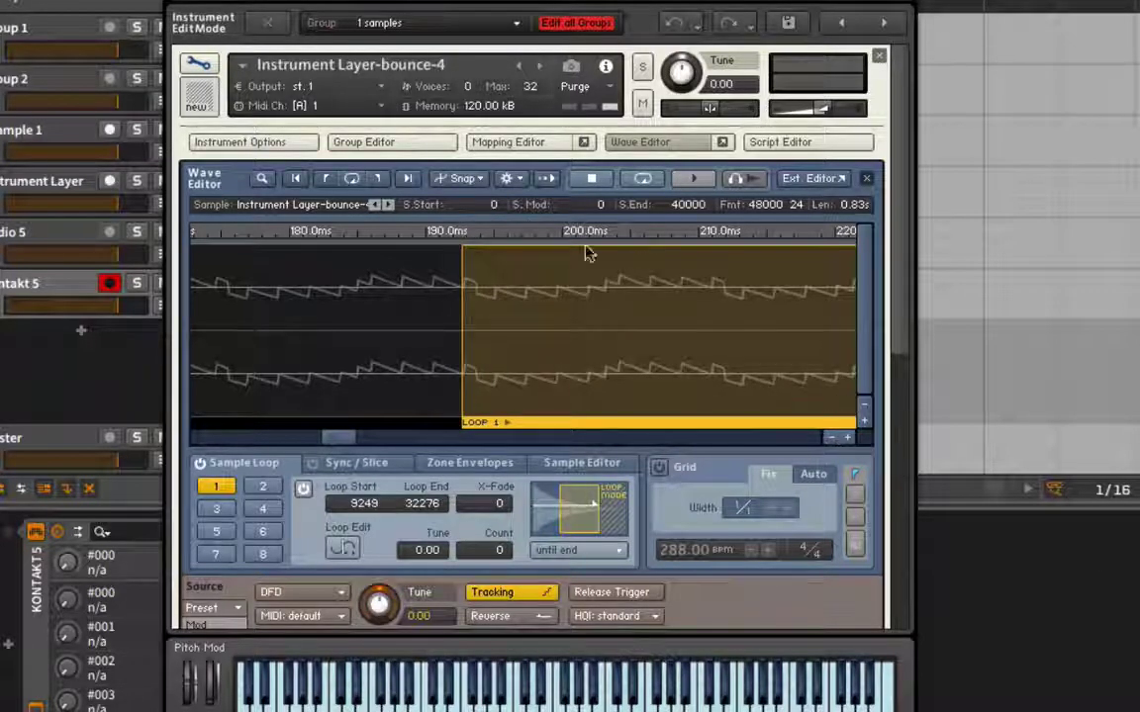
click(846, 437)
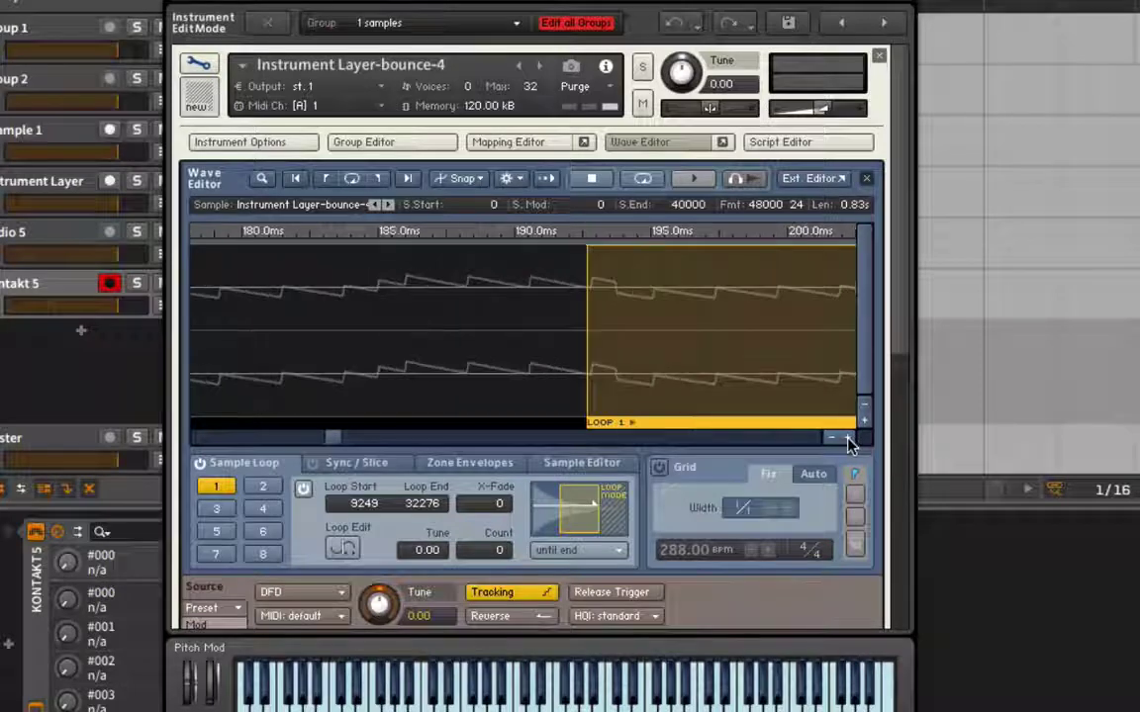
click(847, 437)
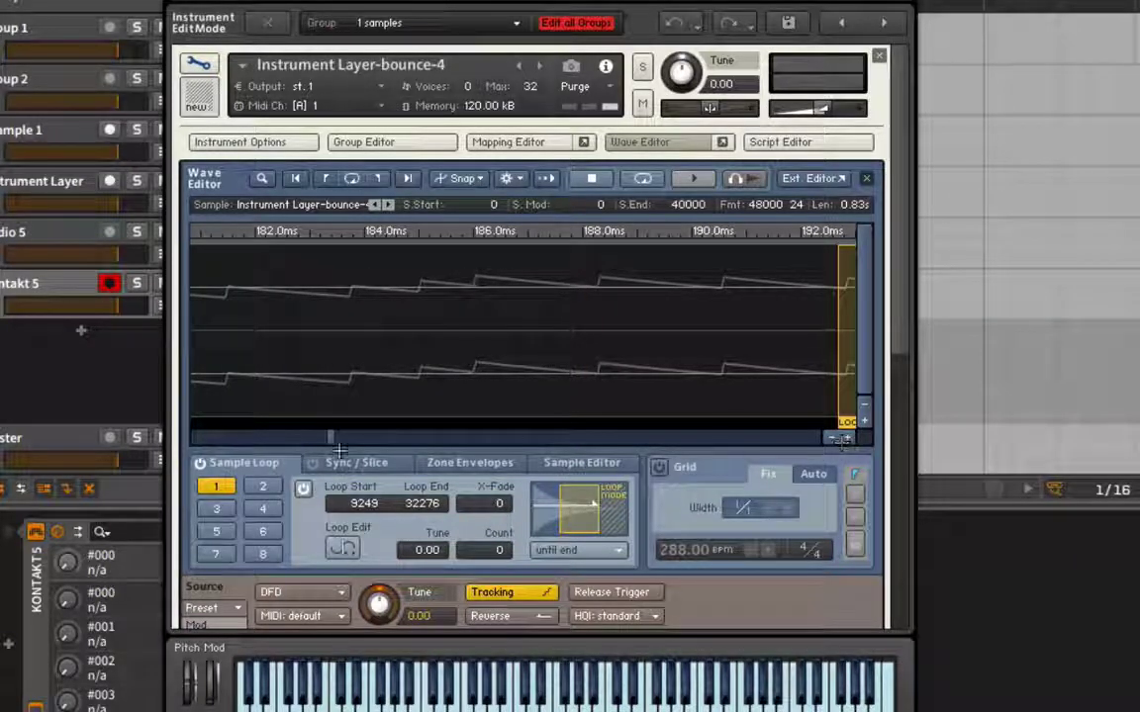
scroll(747, 401, down, 1)
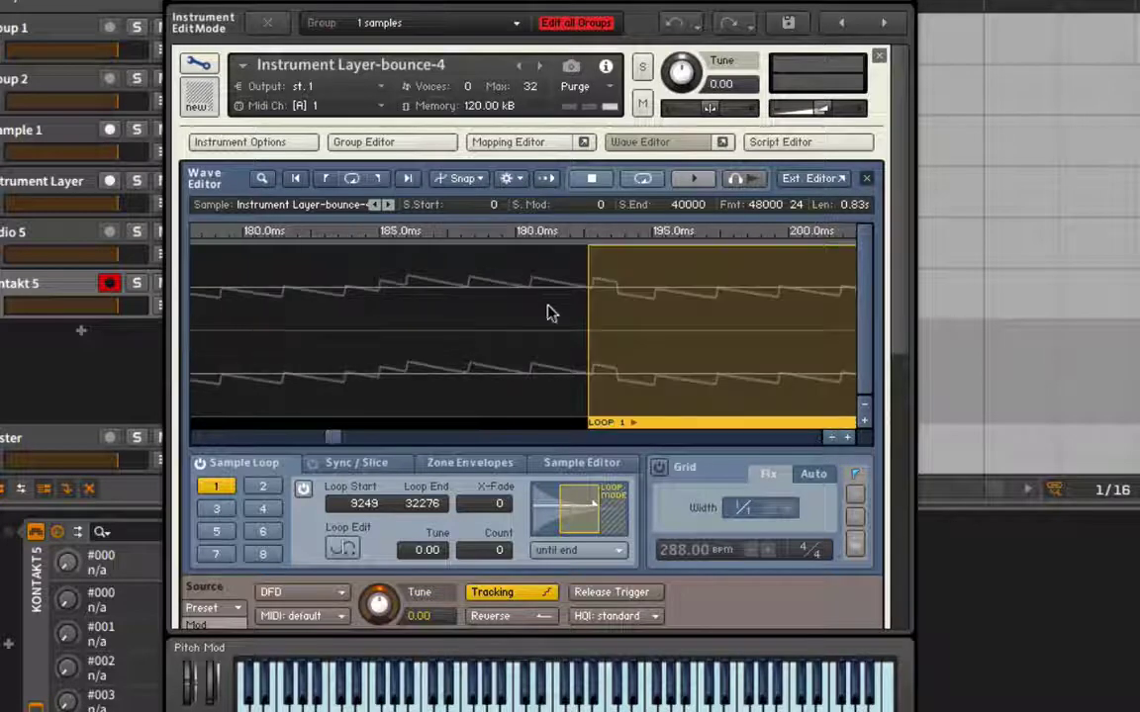
mouse_move(591, 293)
mouse_down()
mouse_move(623, 307)
mouse_move(590, 304)
mouse_up()
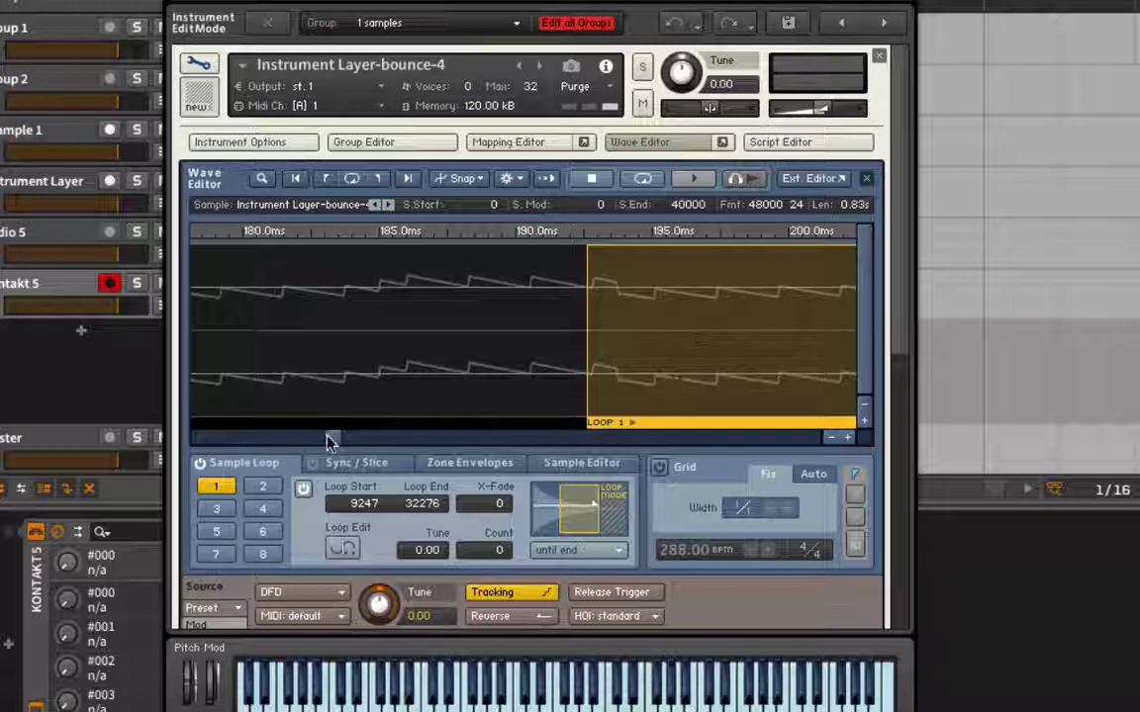
Step: Scroll to the loop's end and extend Loop End to sample 32812
drag(331, 440, 721, 447)
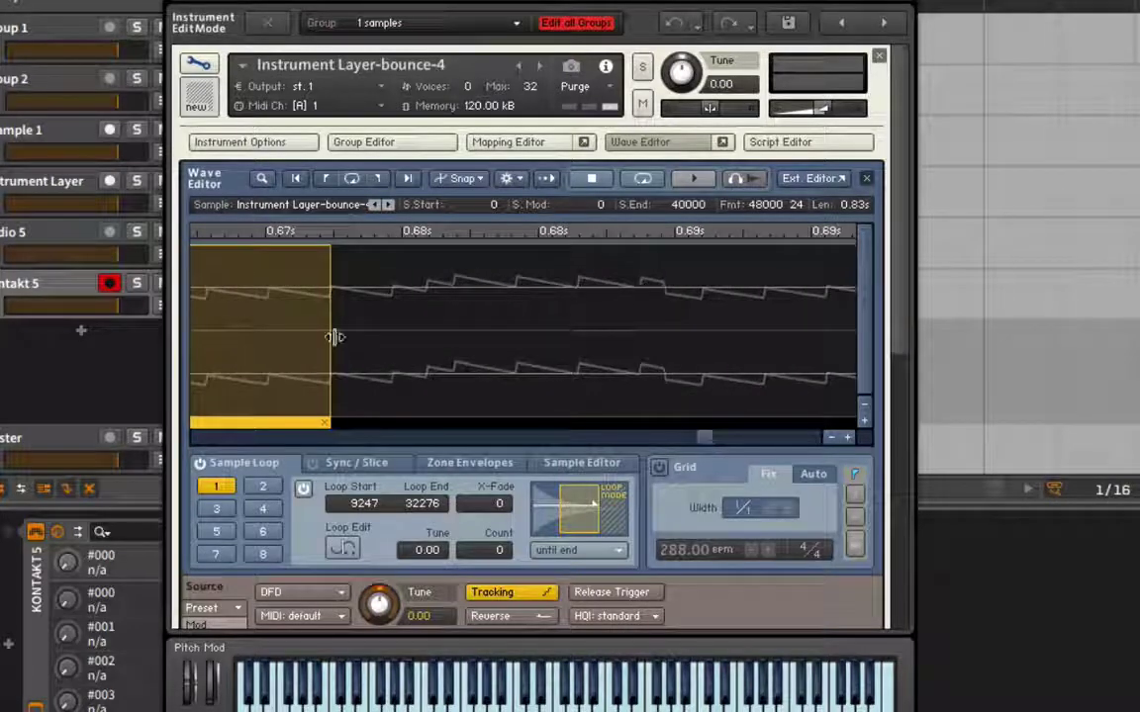
drag(333, 338, 597, 347)
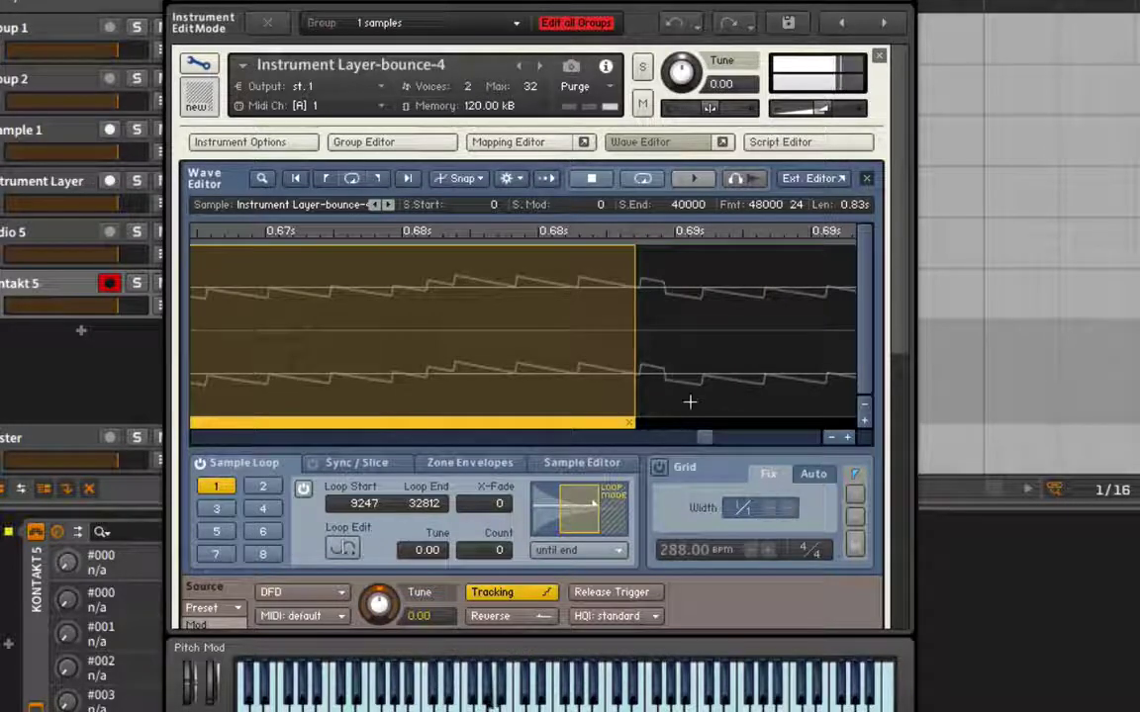
click(831, 438)
click(831, 438)
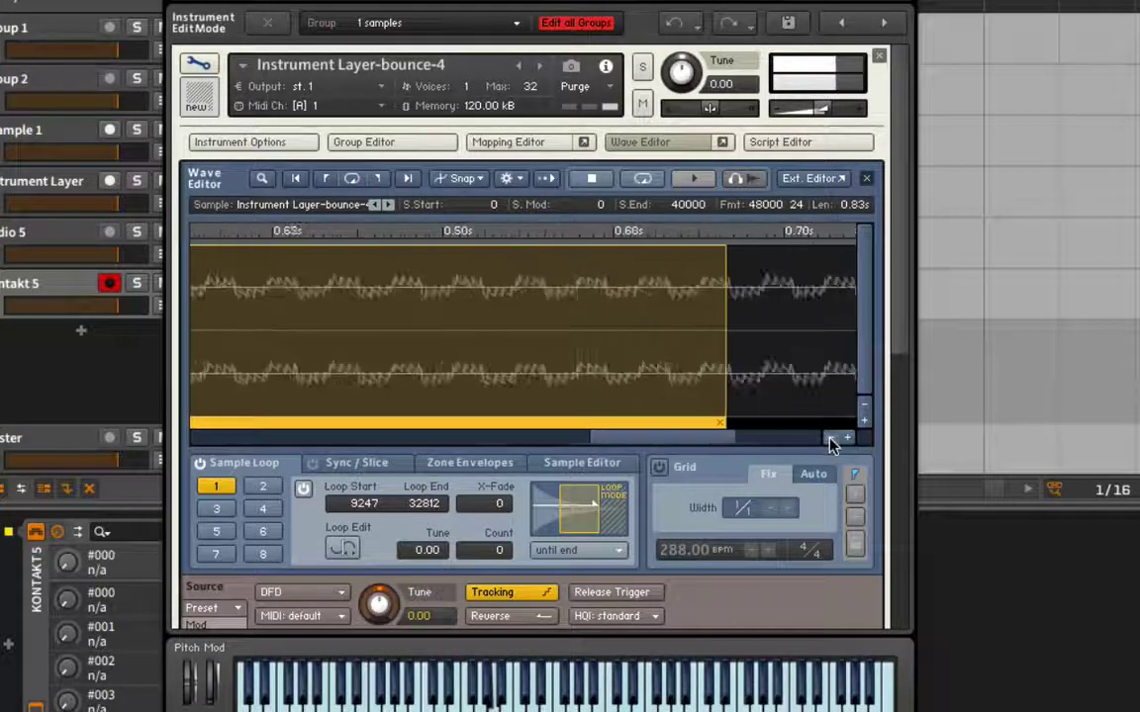
click(831, 438)
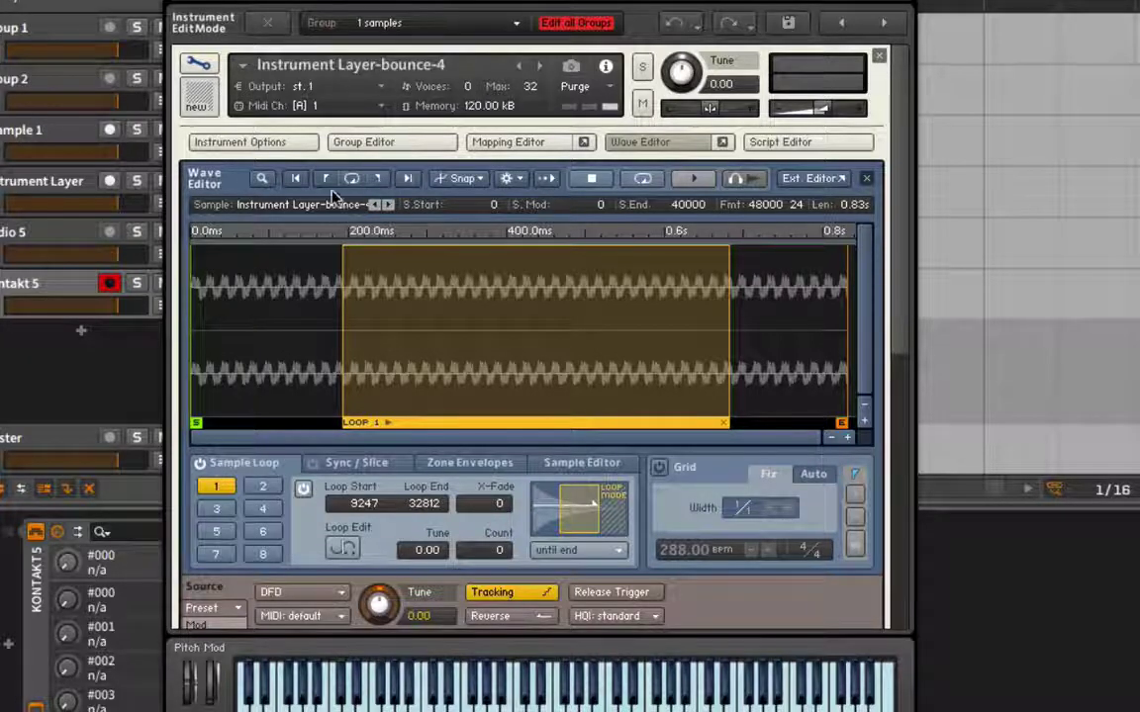
Step: Hide the Wave Editor and bring up the amplifier's AHDSR volume envelope
click(226, 144)
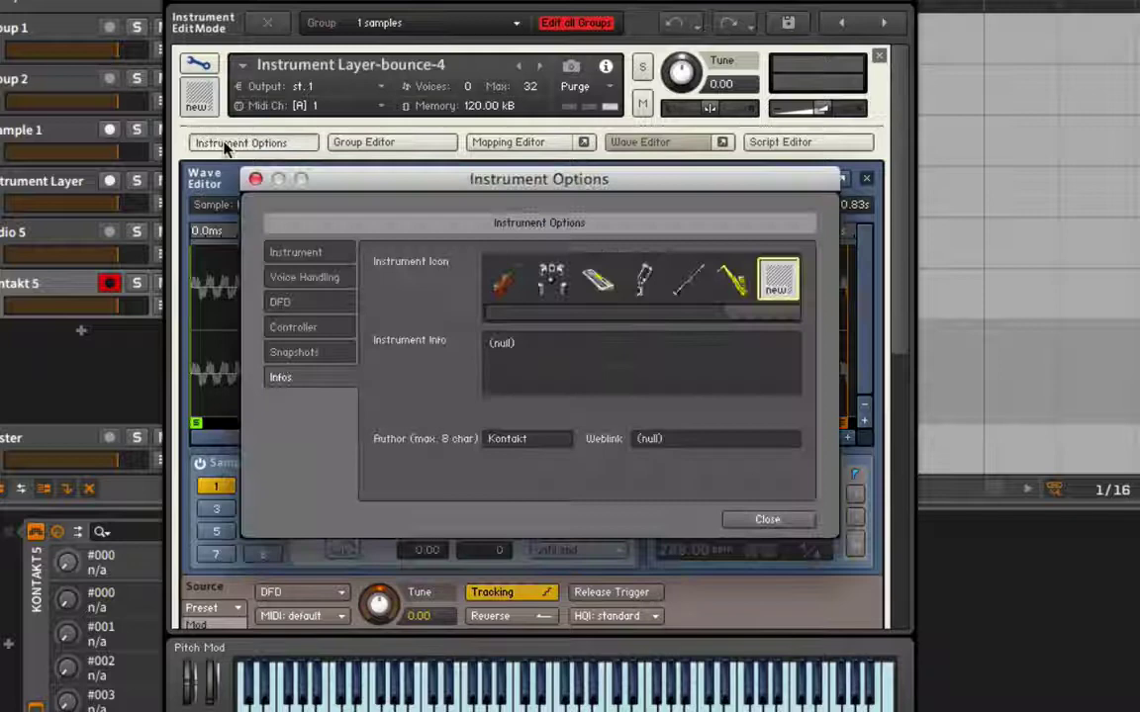
click(256, 178)
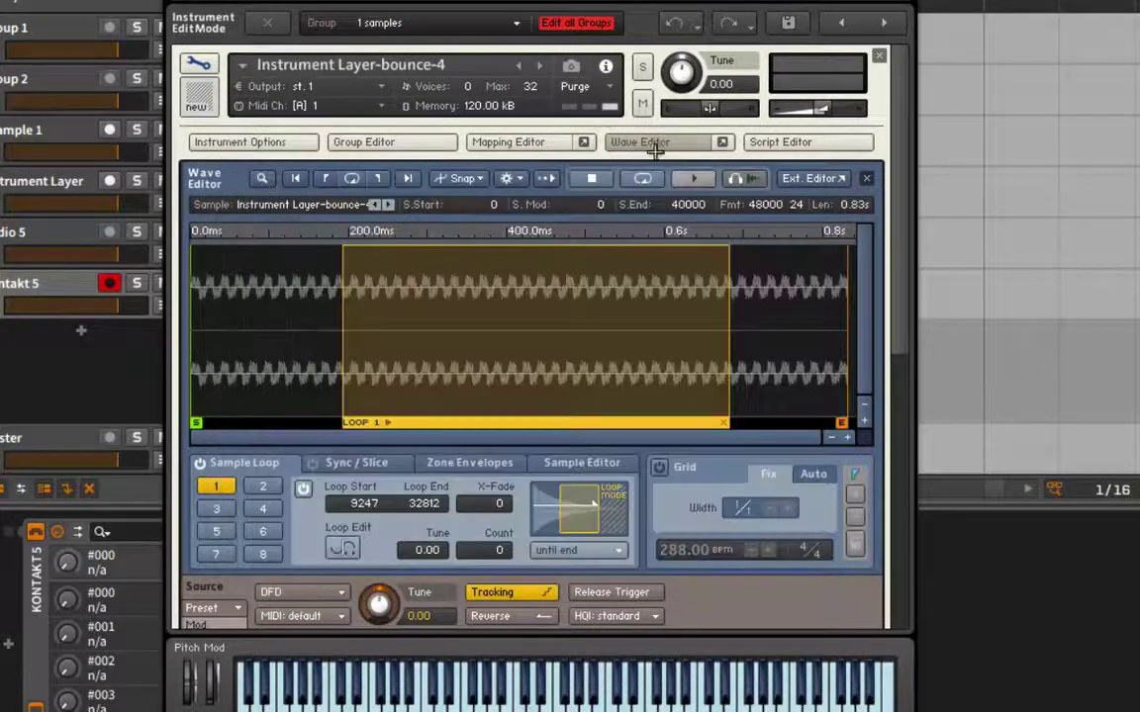
click(640, 143)
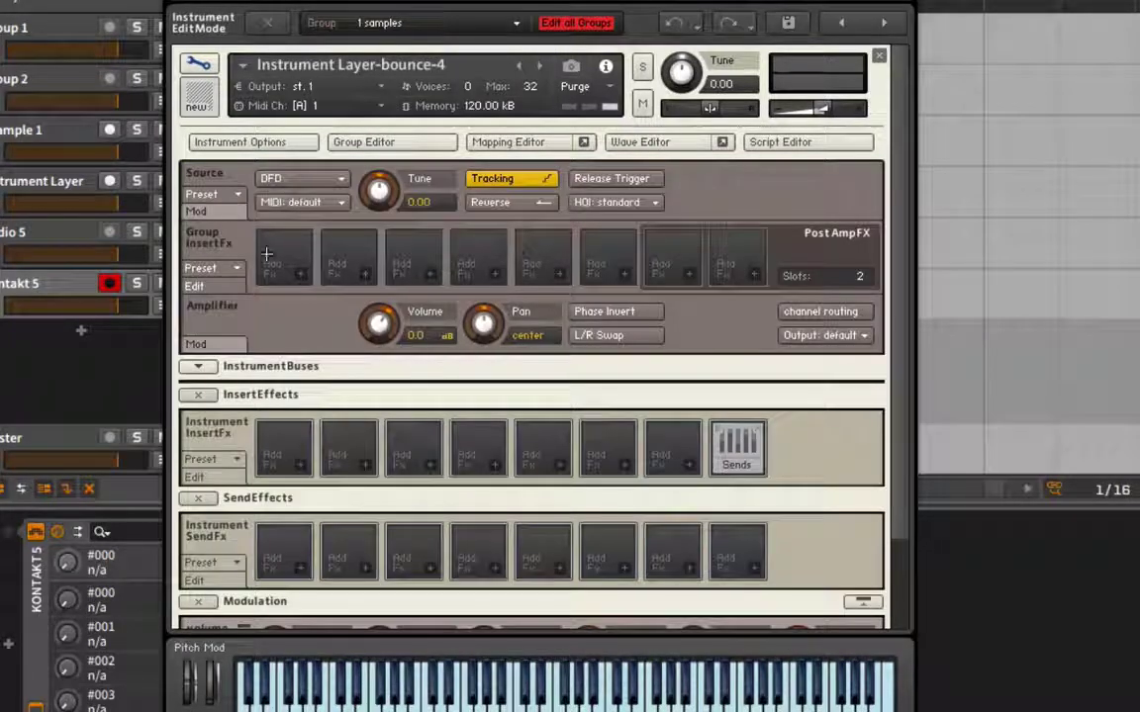
click(201, 344)
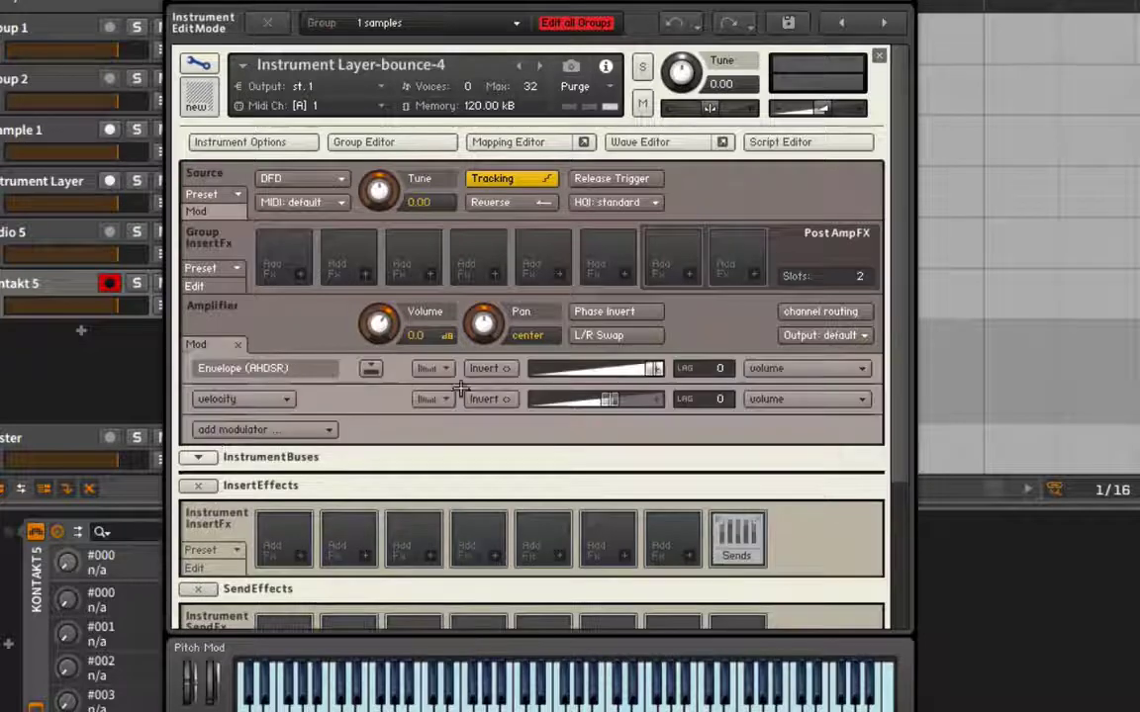
click(370, 368)
scroll(417, 491, down, 5)
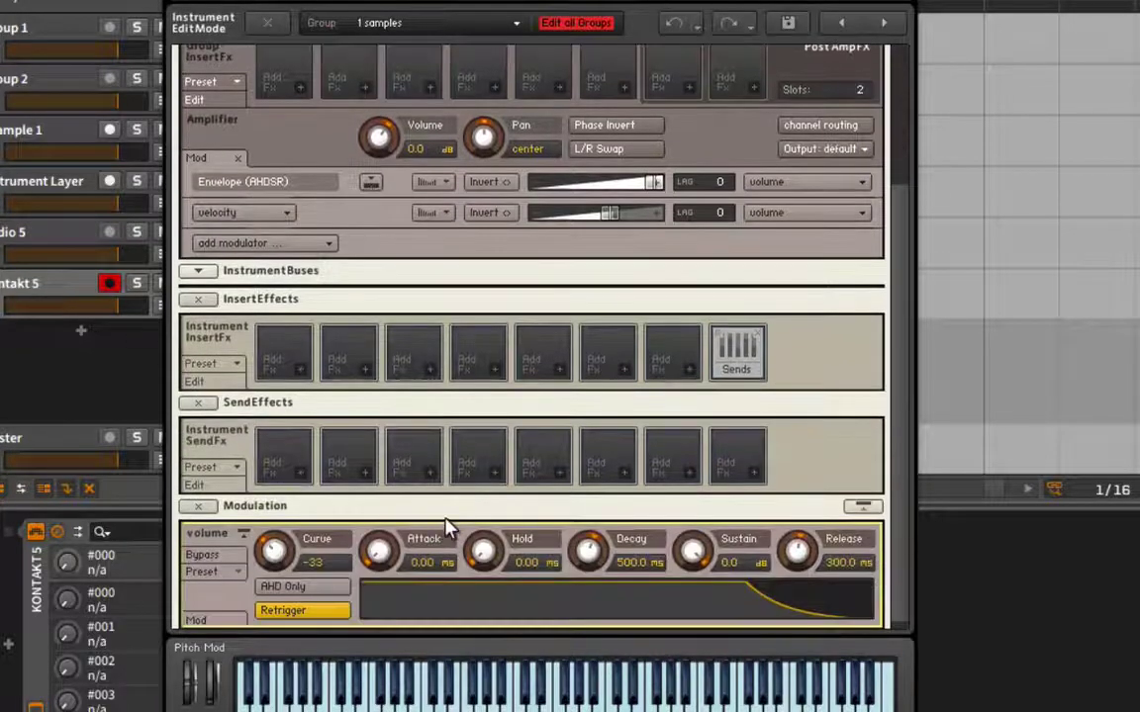
Step: Set attack 1.7k ms, decay 1.8k ms, sustain -15.8 dB and release 1.8k ms
drag(797, 551, 810, 521)
drag(406, 540, 410, 436)
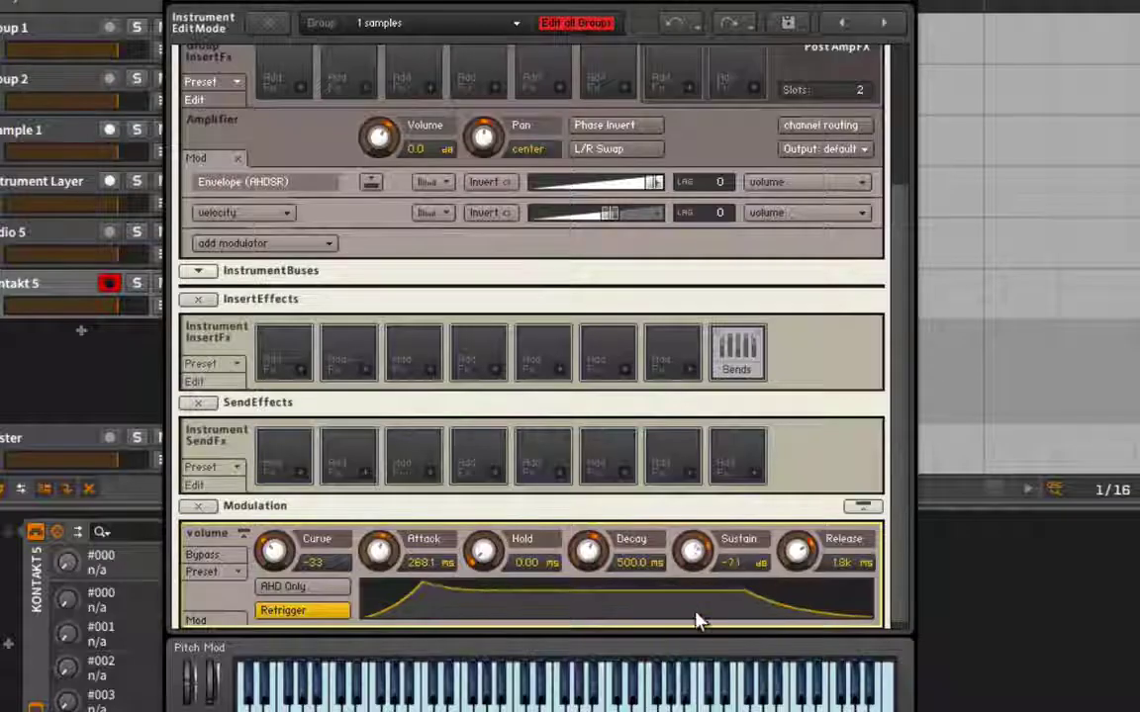
drag(697, 621, 699, 666)
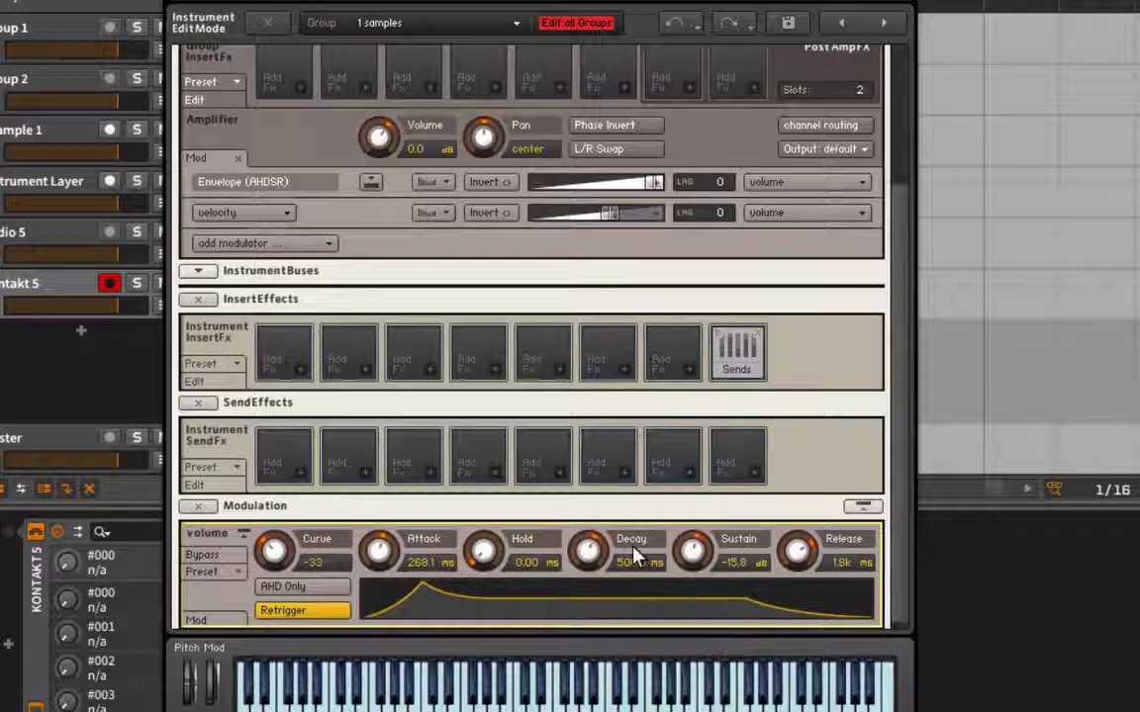
drag(589, 546, 591, 549)
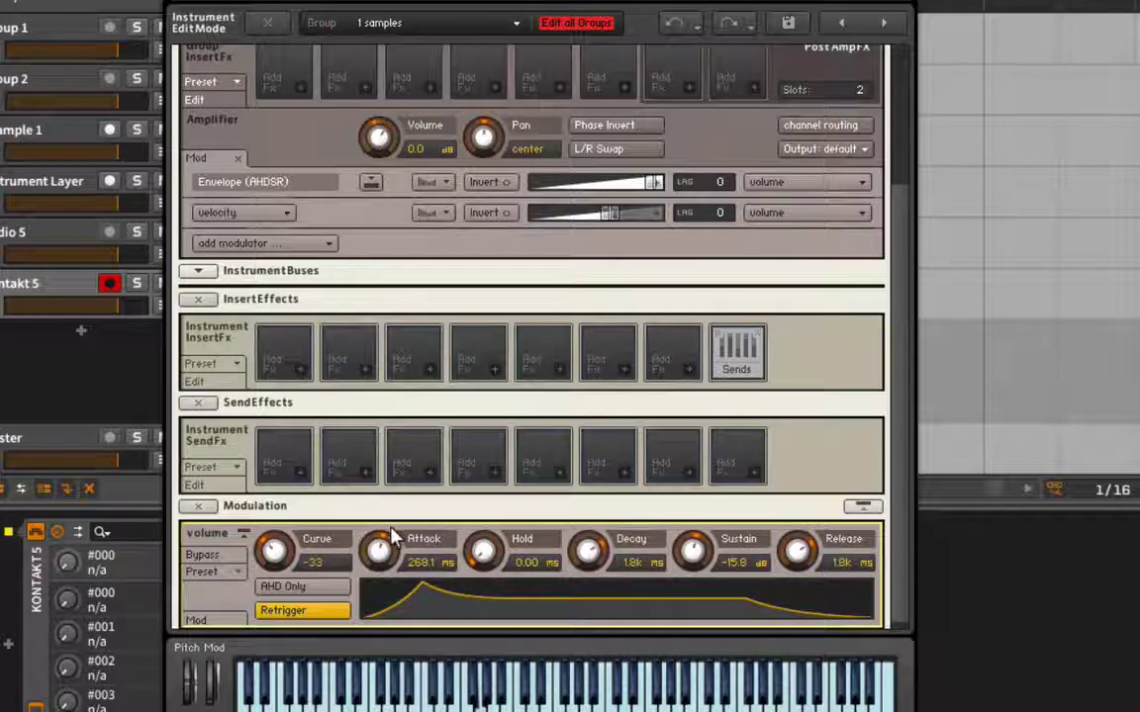
mouse_move(391, 535)
mouse_down()
mouse_move(382, 539)
mouse_move(393, 511)
mouse_up()
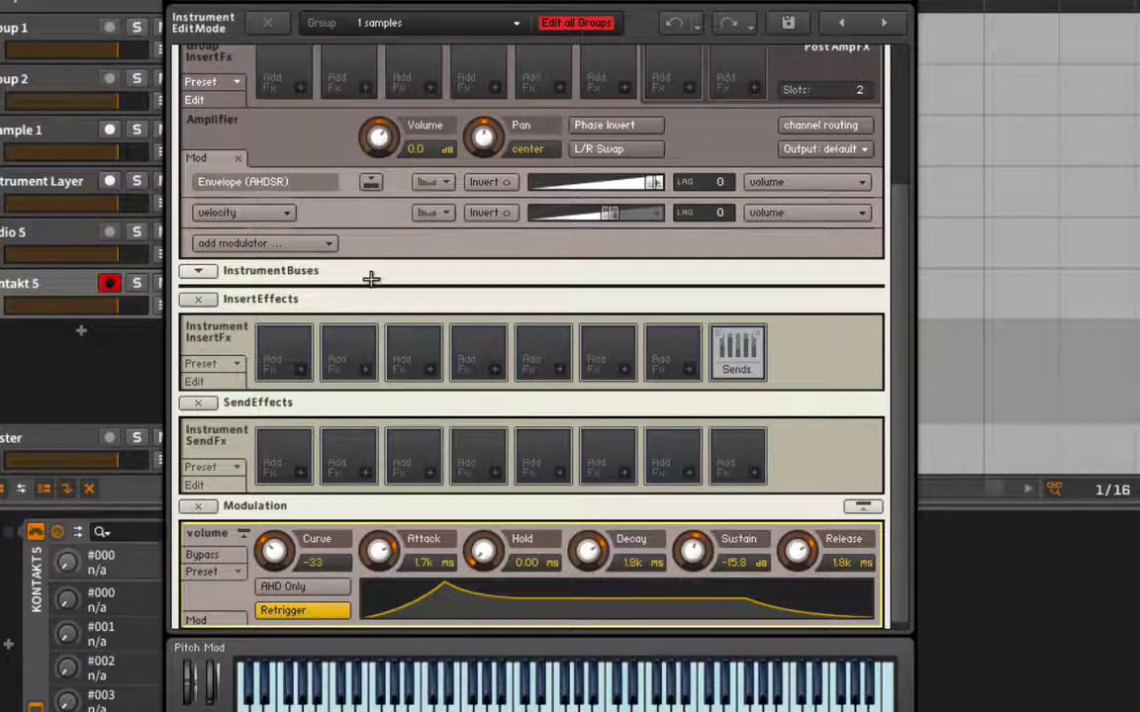
Step: Insert an SV LP2 low-pass filter into a Group InsertFx slot
scroll(346, 273, up, 5)
click(305, 269)
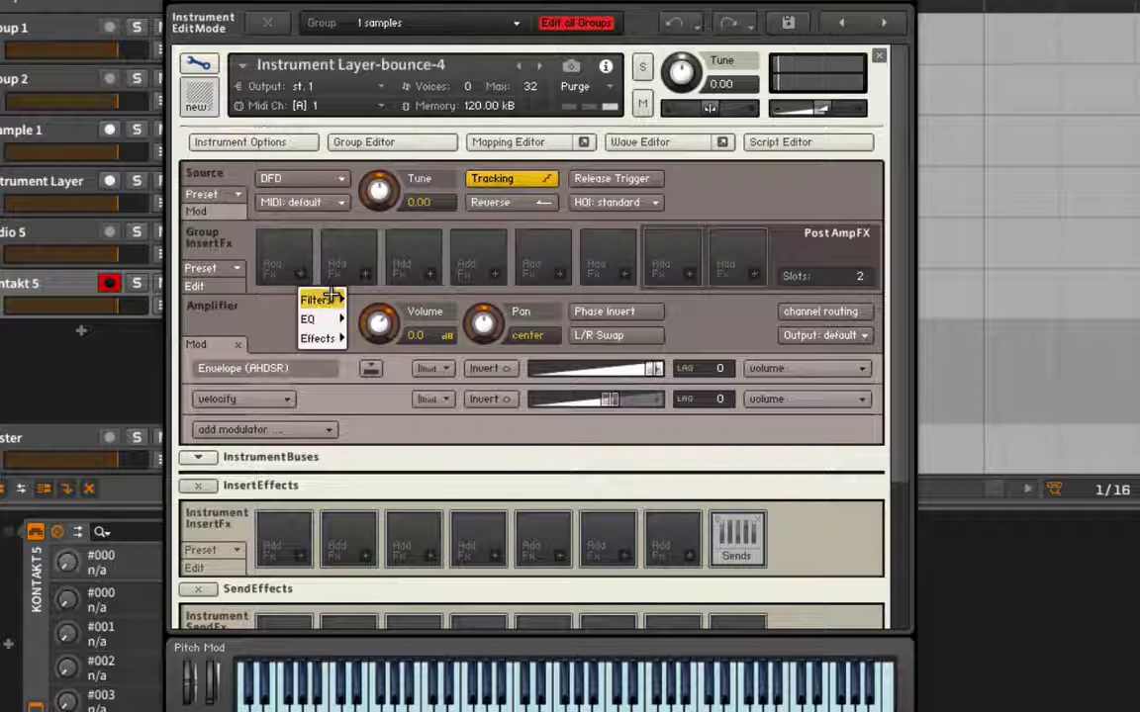
mouse_move(319, 300)
mouse_move(381, 316)
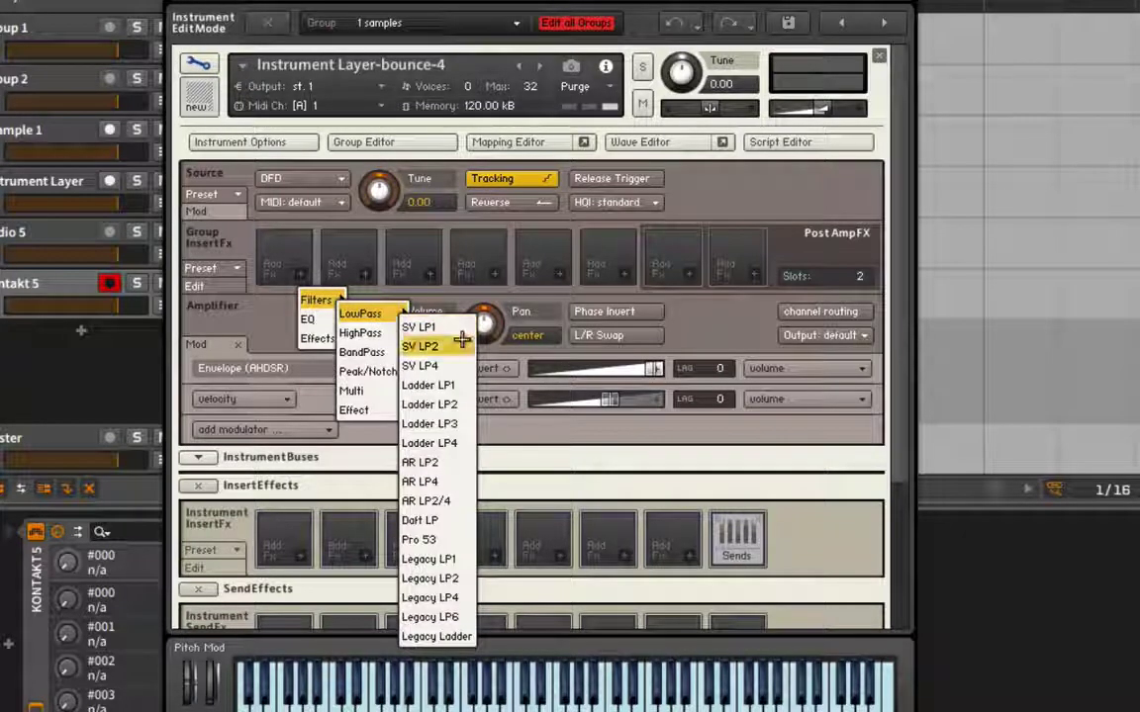
click(461, 349)
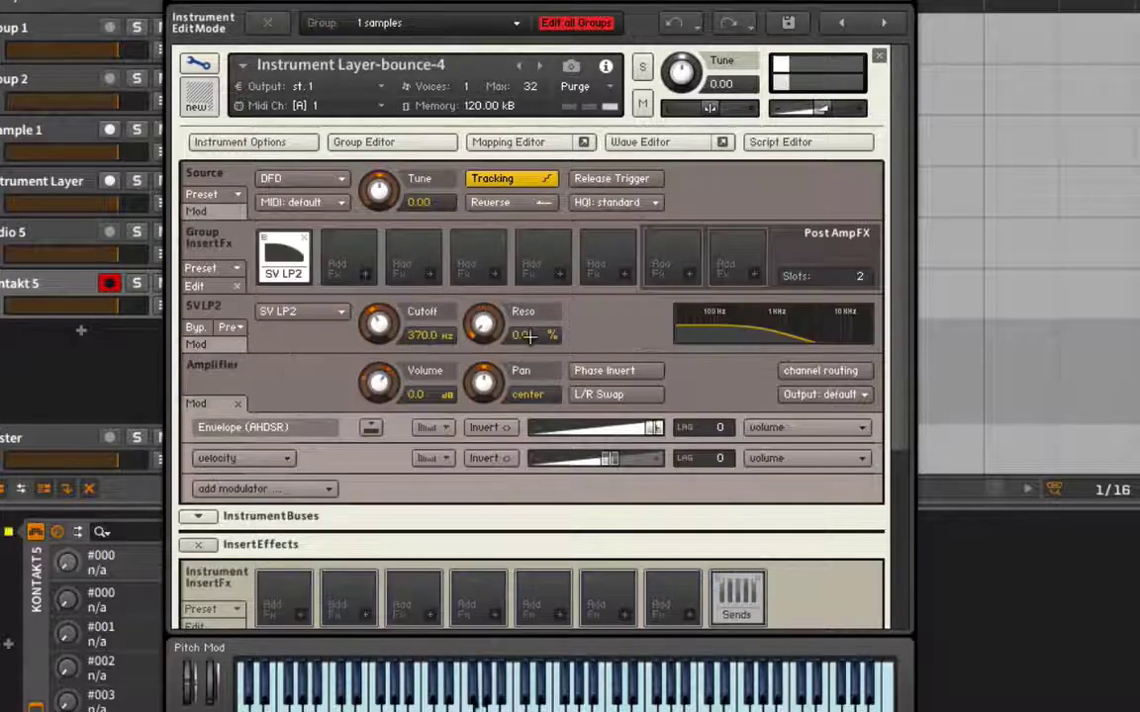
Step: Modulate the filter cutoff with a sine LFO synced to quarter notes at rate 2
right_click(386, 326)
mouse_move(447, 358)
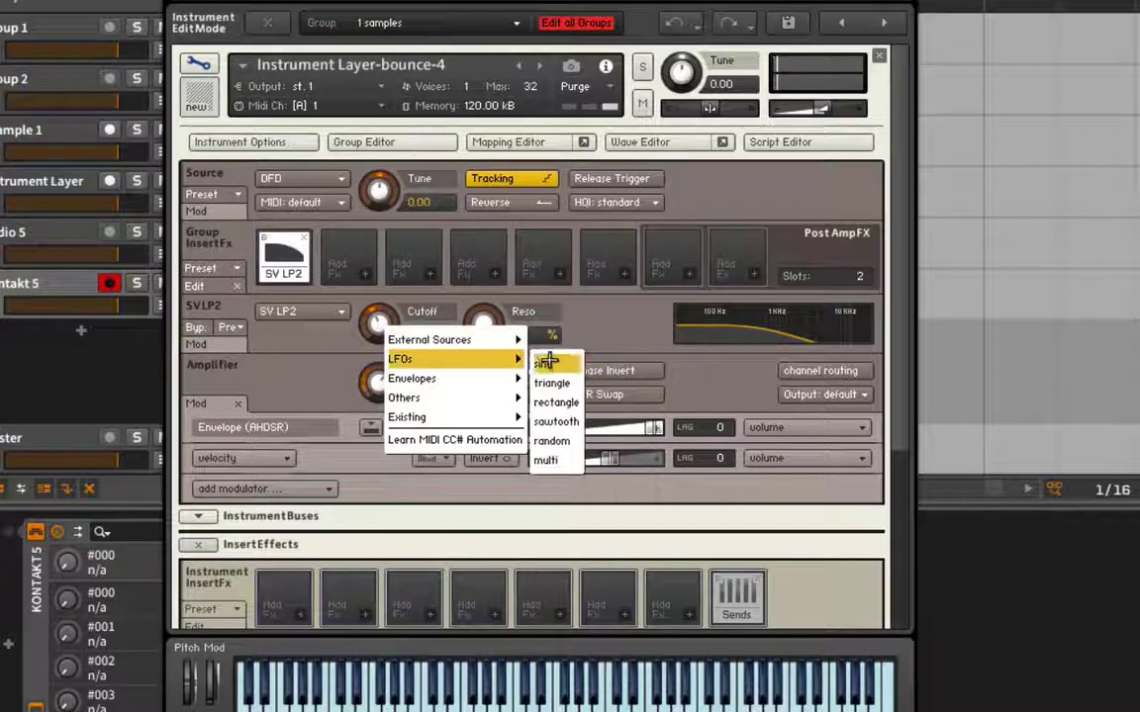
click(547, 362)
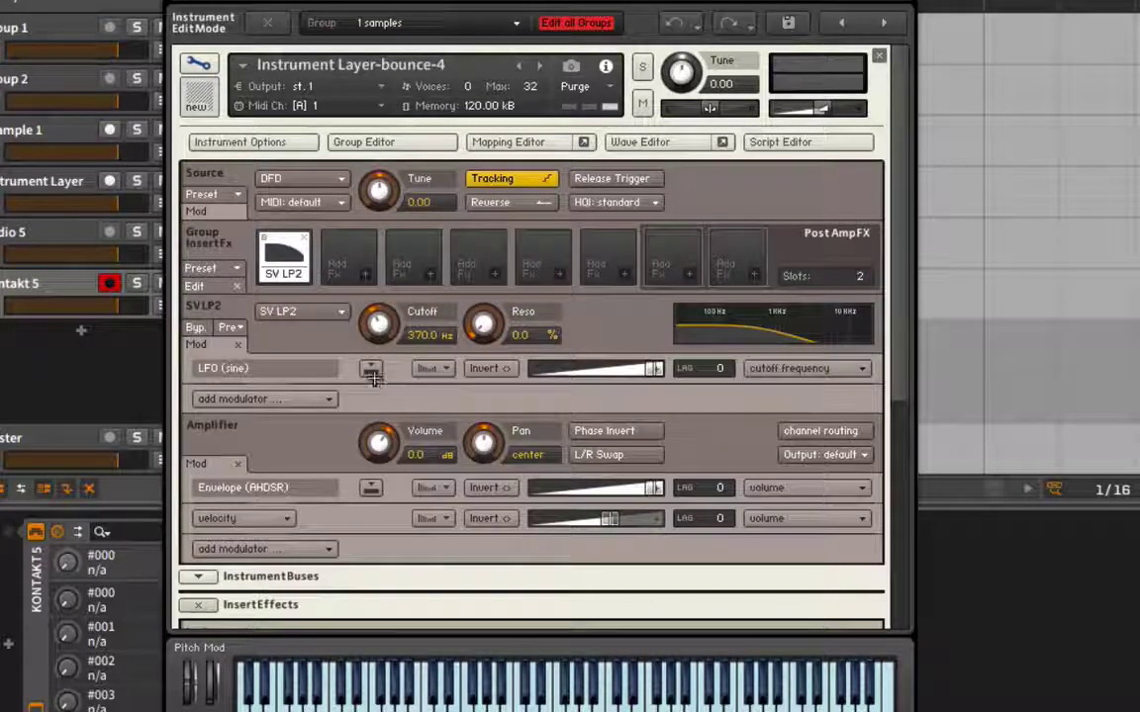
scroll(380, 376, down, 7)
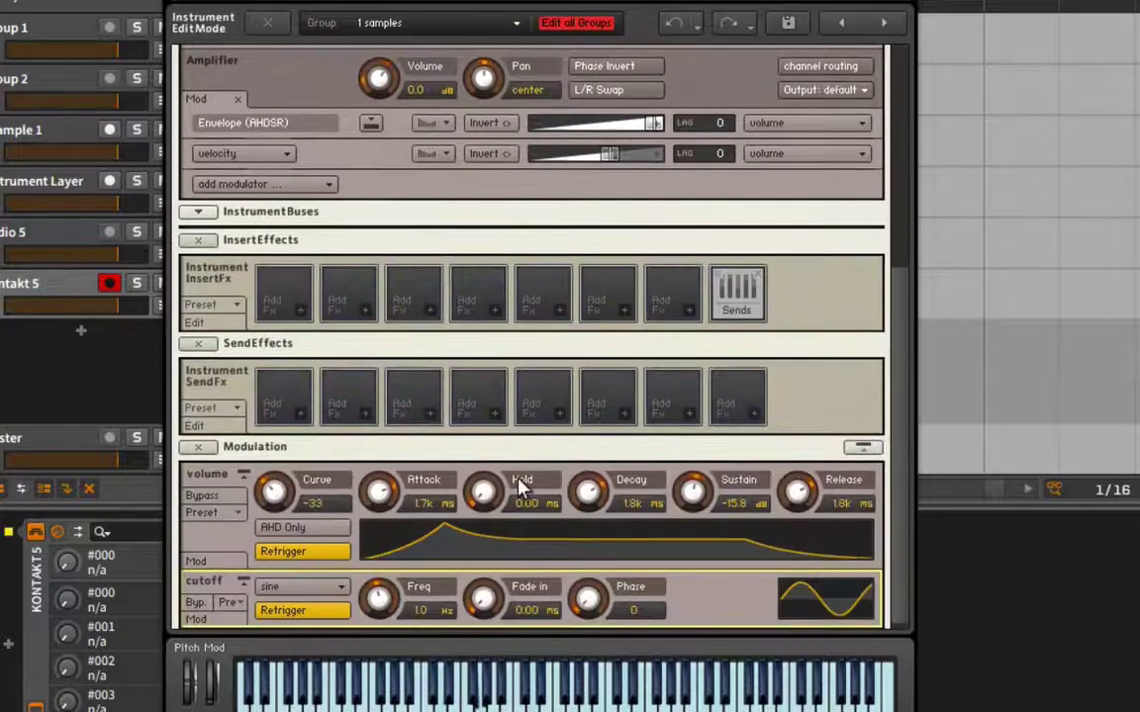
click(445, 610)
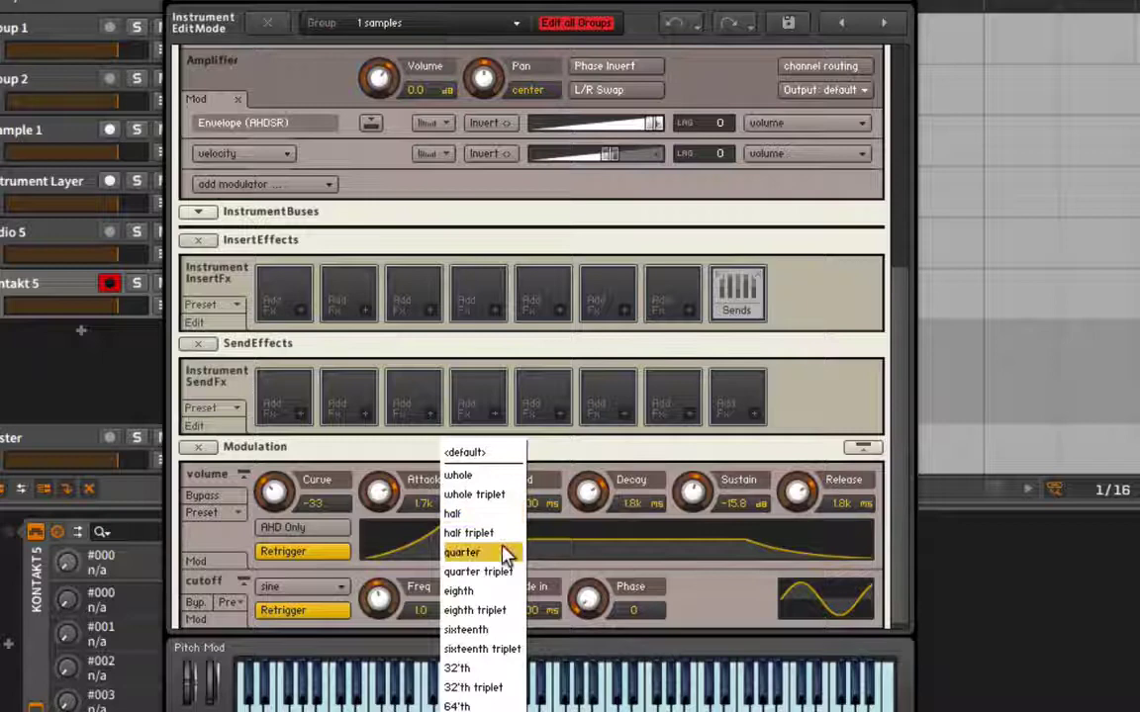
click(500, 478)
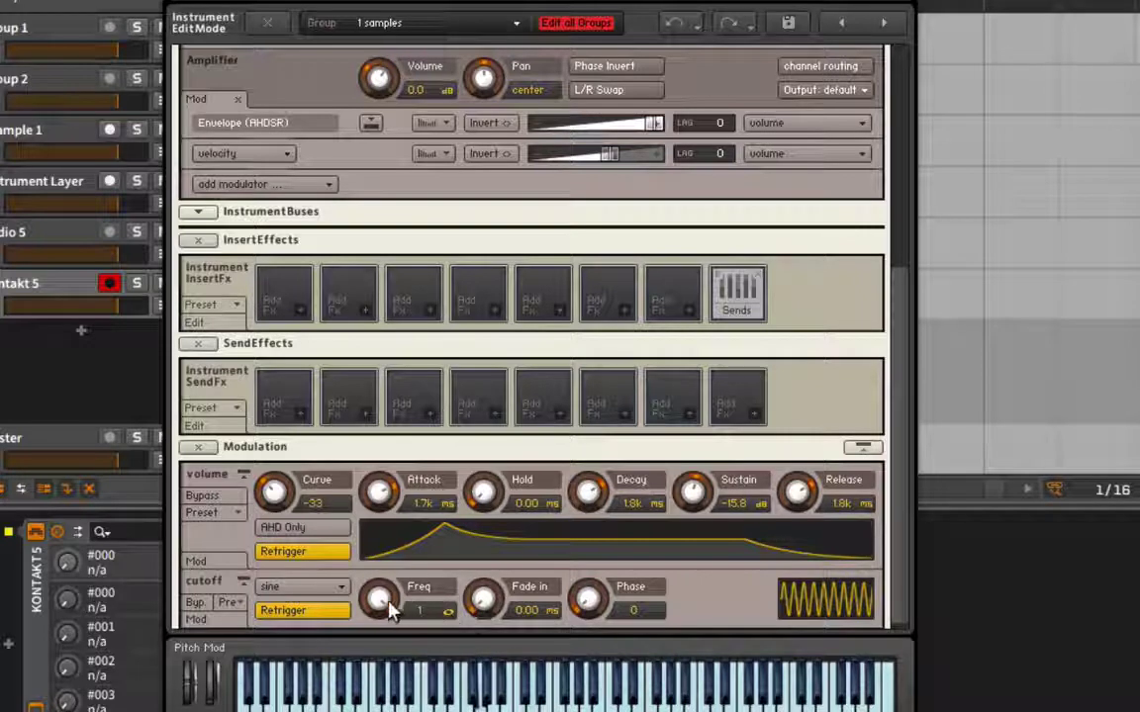
drag(382, 601, 384, 630)
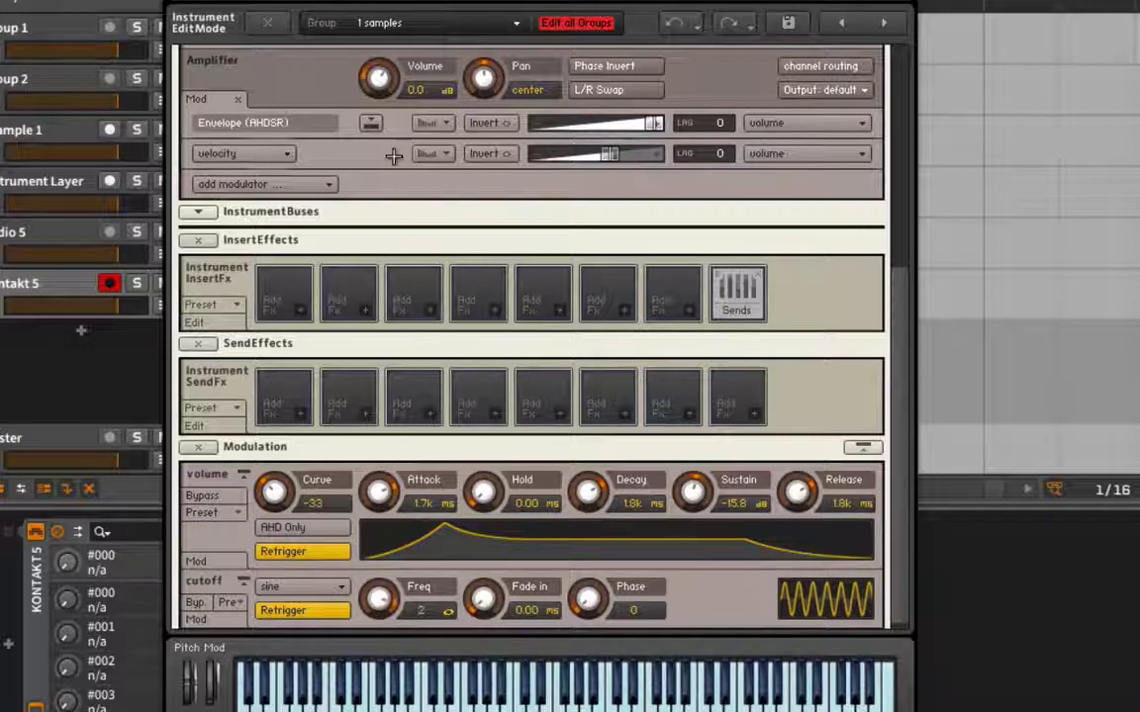
scroll(393, 155, up, 2)
Step: Lower the LFO's cutoff modulation amount, then set the SV LP2 cutoff to 2.1k Hz and resonance to 32.9%
scroll(393, 156, up, 1)
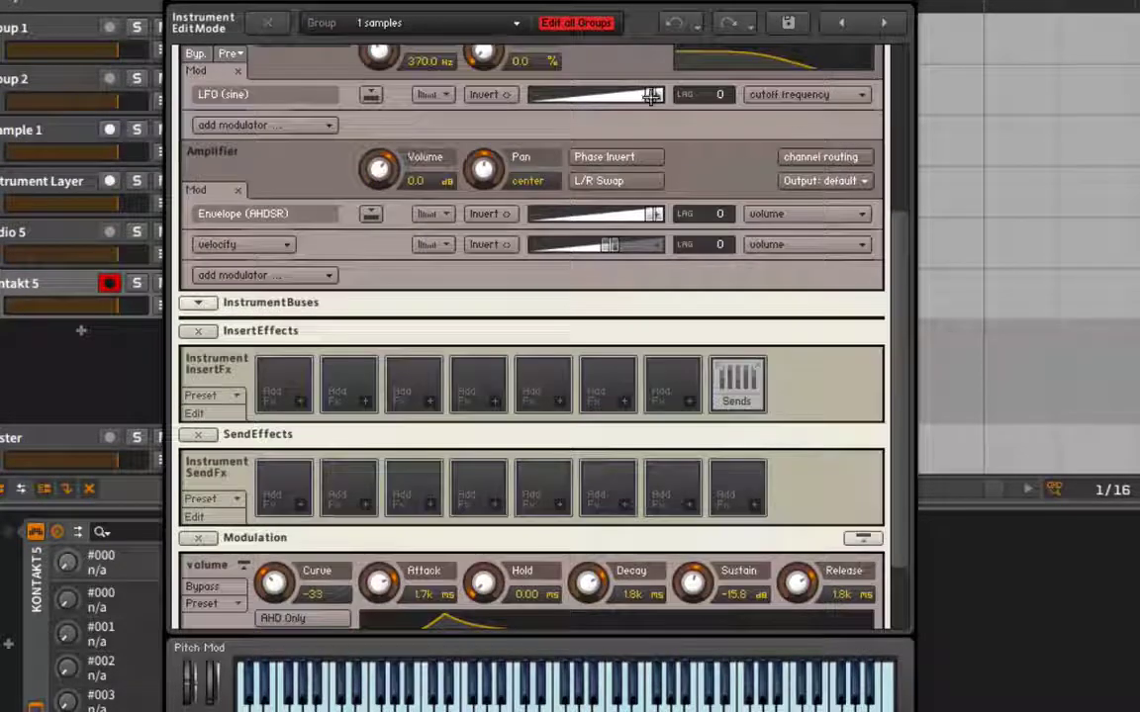
drag(652, 96, 584, 97)
scroll(378, 195, up, 4)
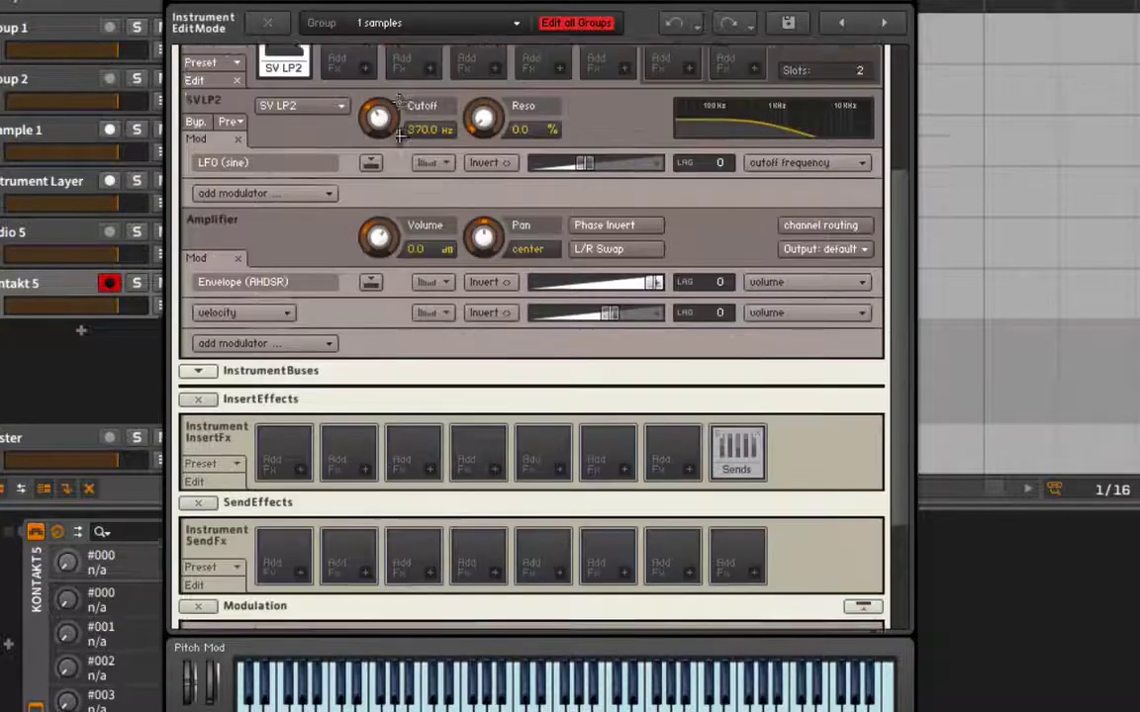
drag(378, 195, 380, 191)
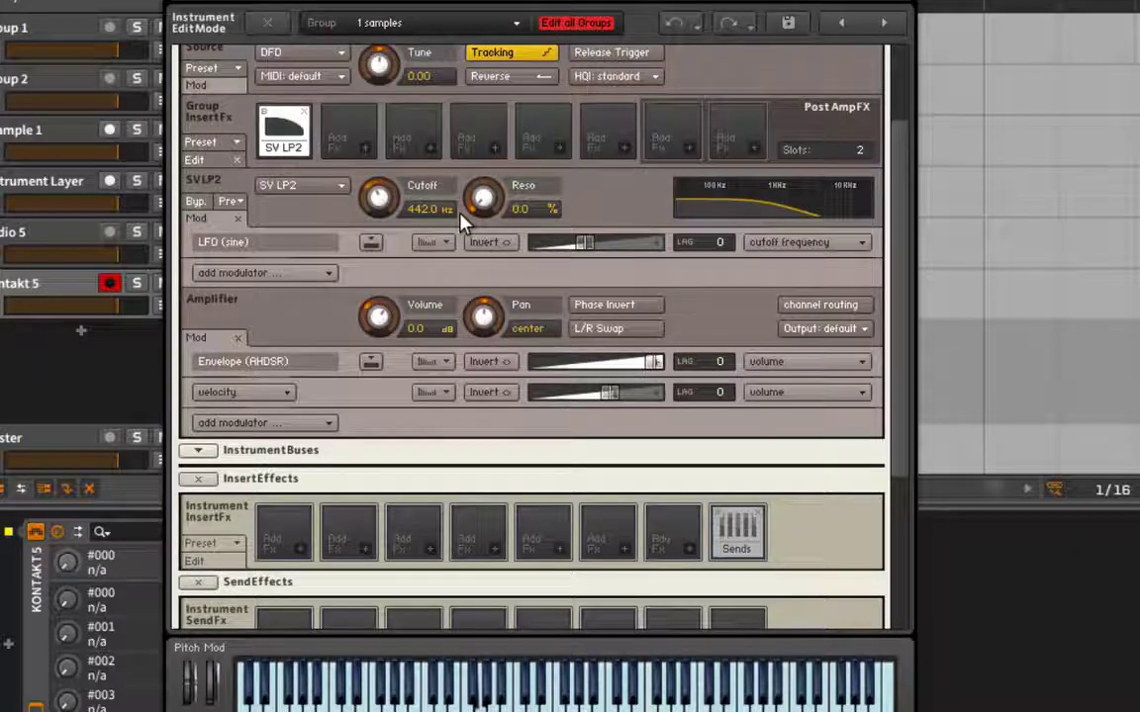
drag(458, 211, 458, 168)
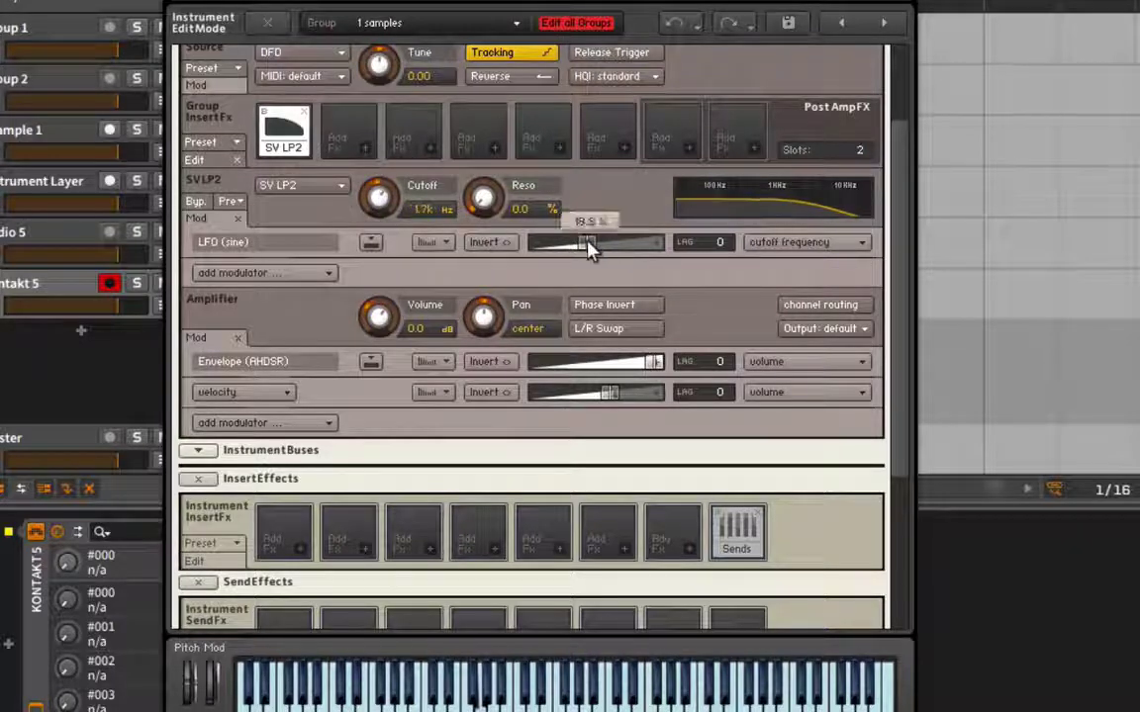
drag(376, 198, 376, 188)
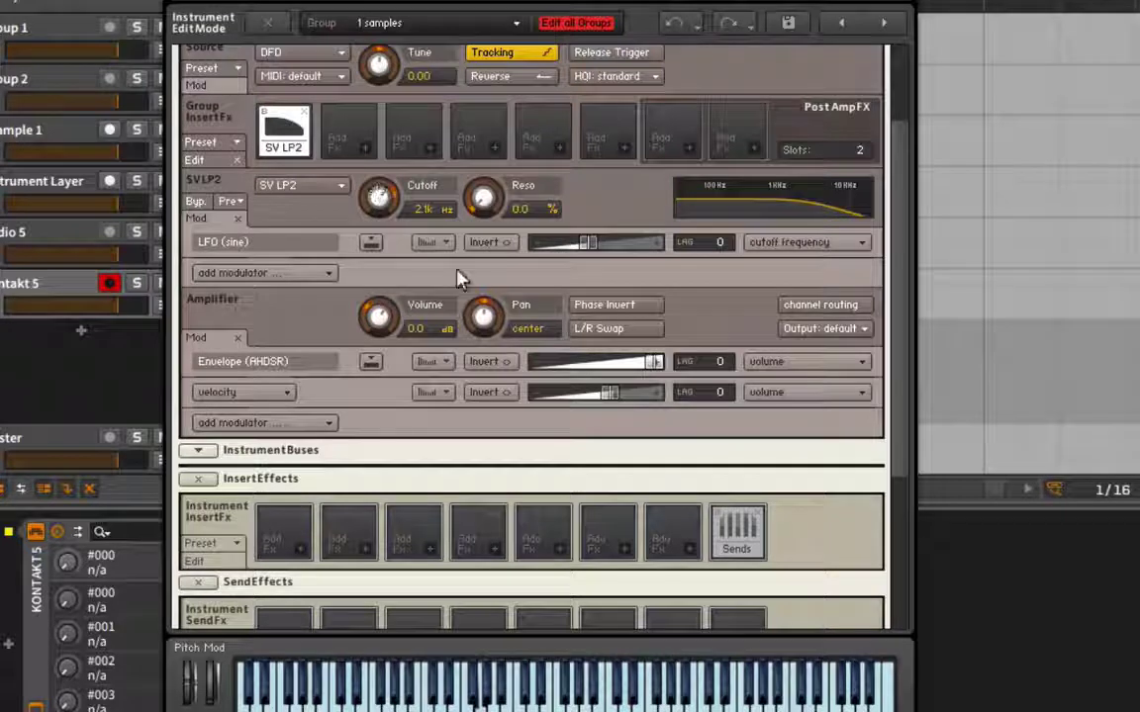
drag(483, 197, 482, 117)
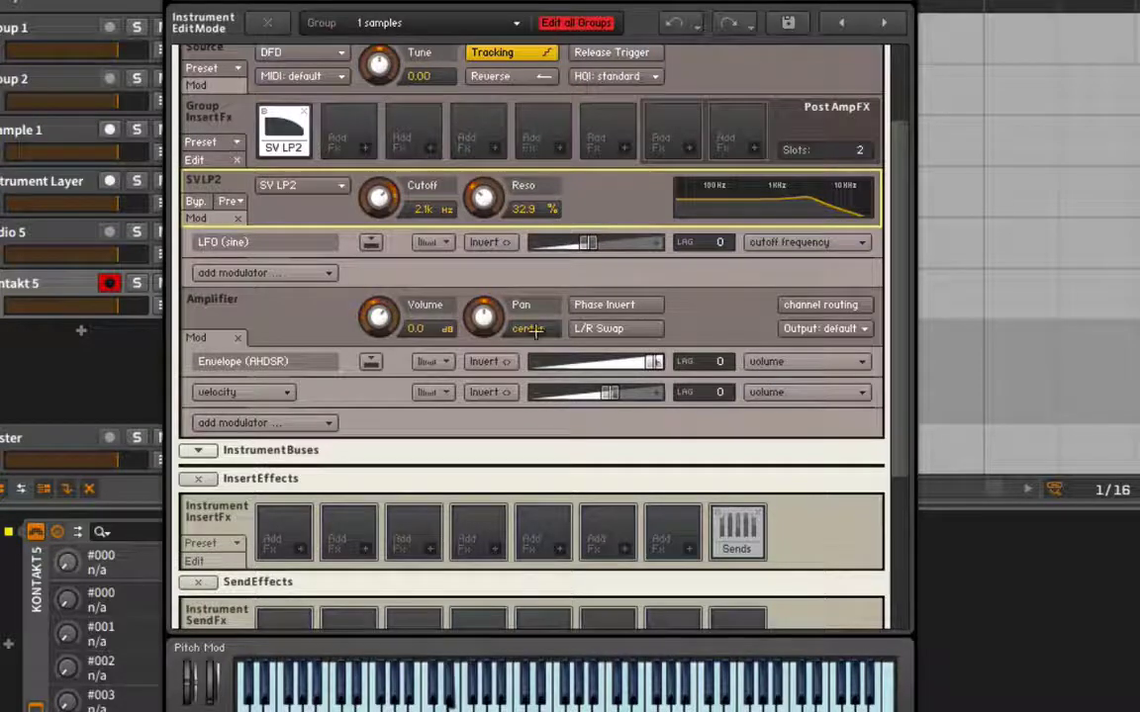
scroll(542, 338, down, 5)
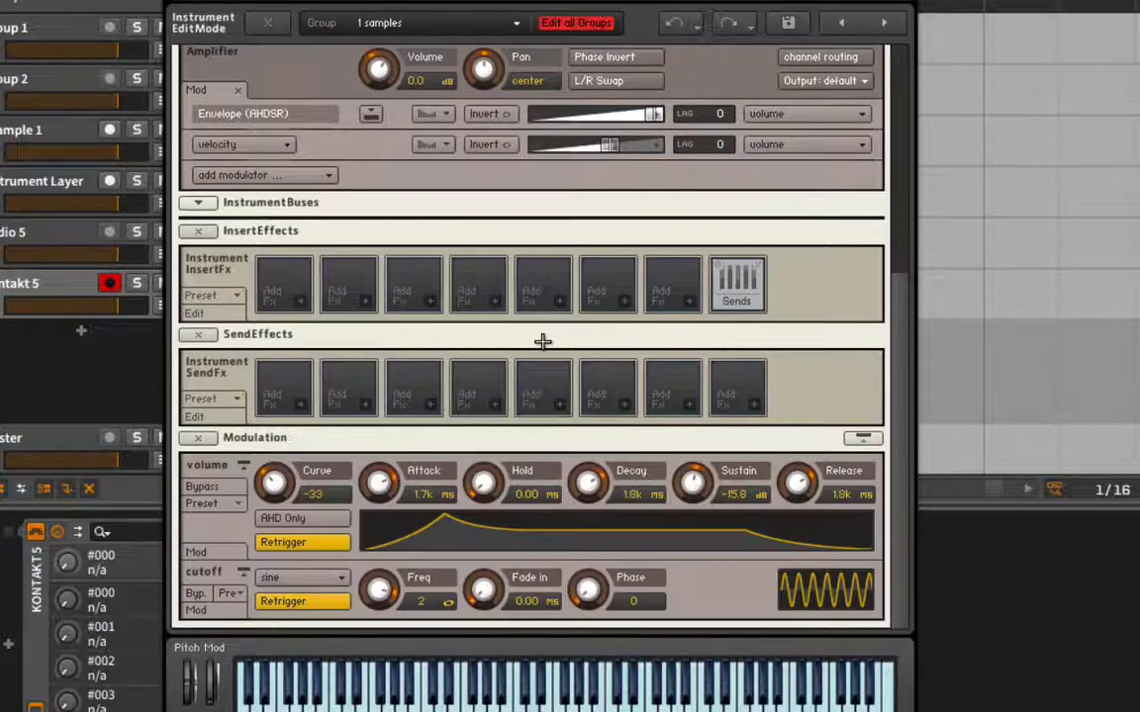
Step: Turn off Retrigger on the cutoff LFO, sync its rate to a half note, and set a 443.8 ms fade-in
click(299, 605)
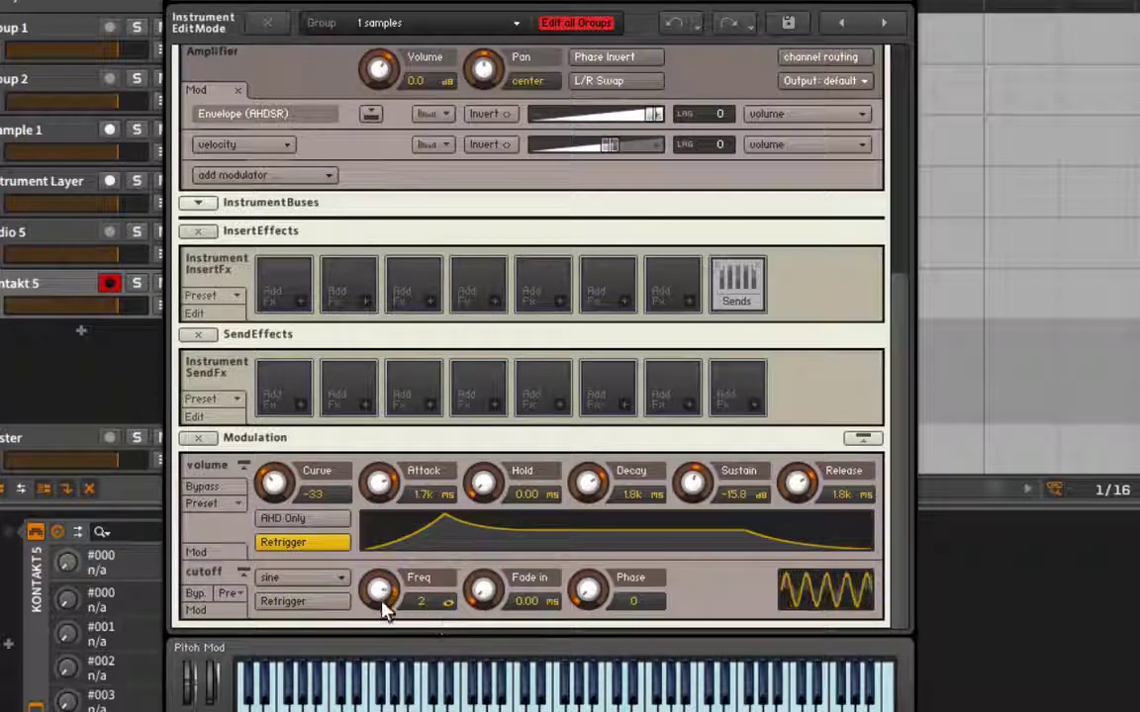
drag(378, 592, 348, 526)
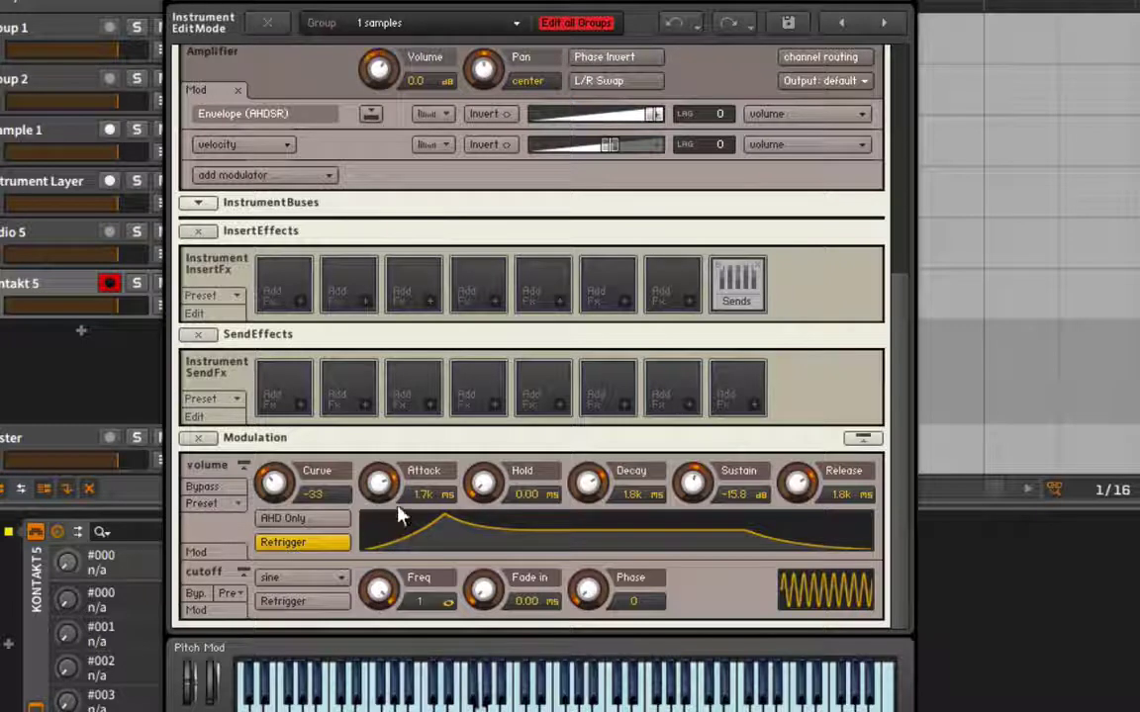
click(441, 608)
click(441, 605)
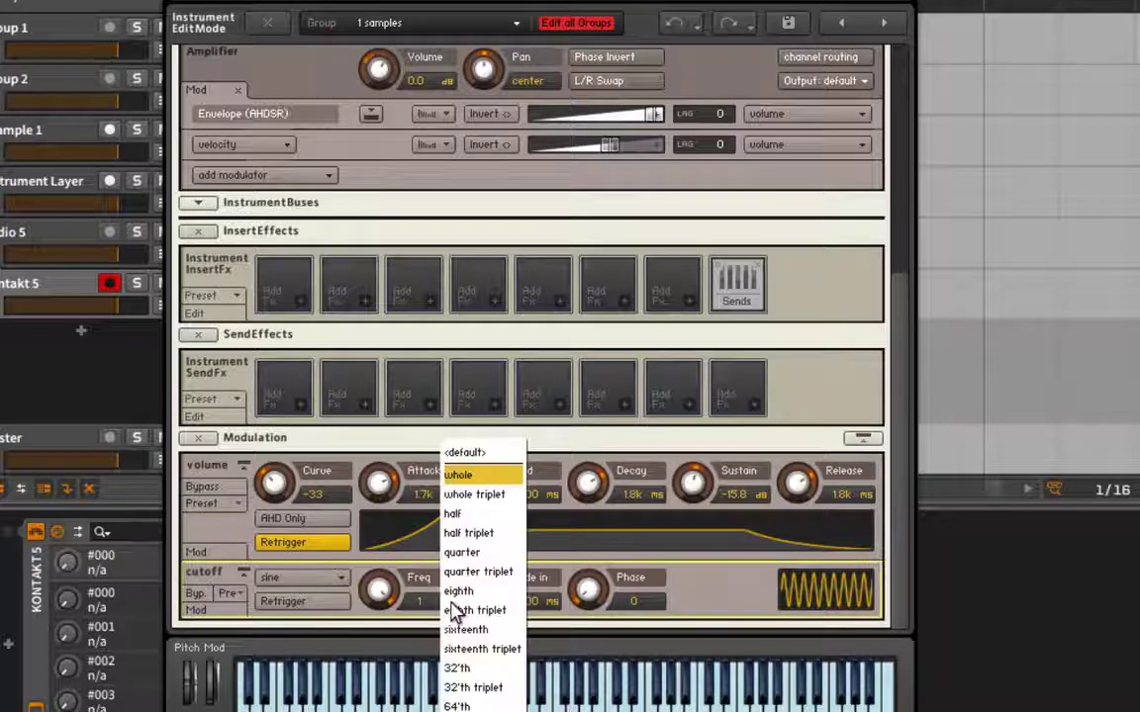
click(480, 513)
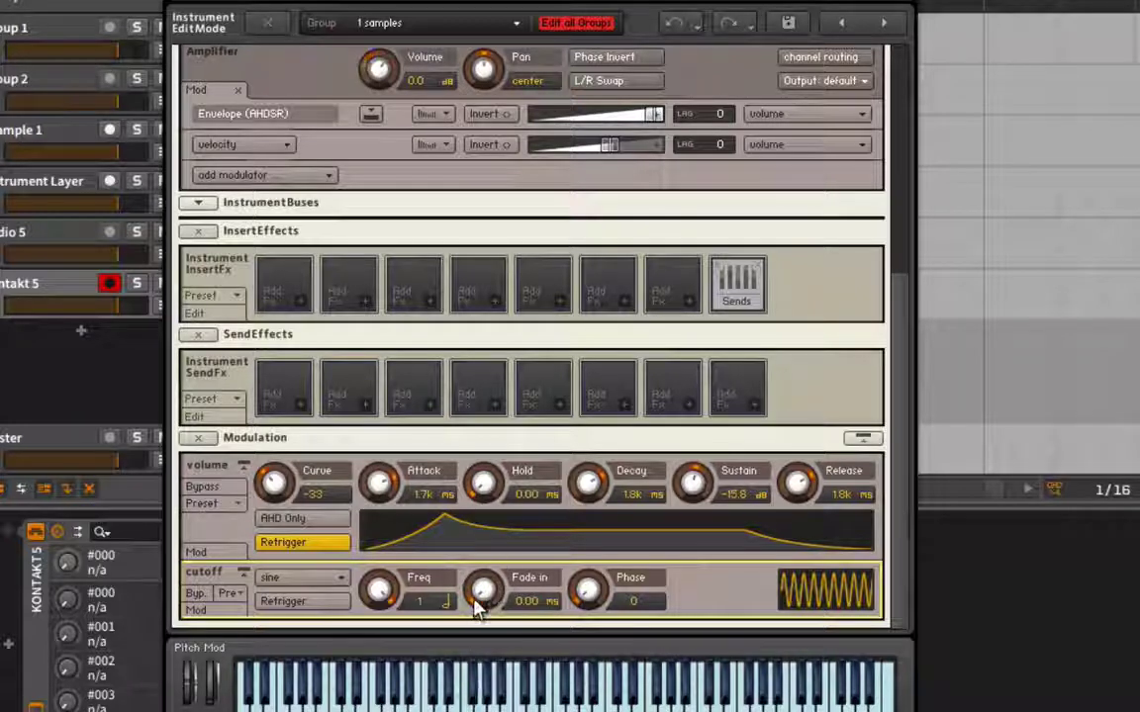
drag(474, 609, 484, 466)
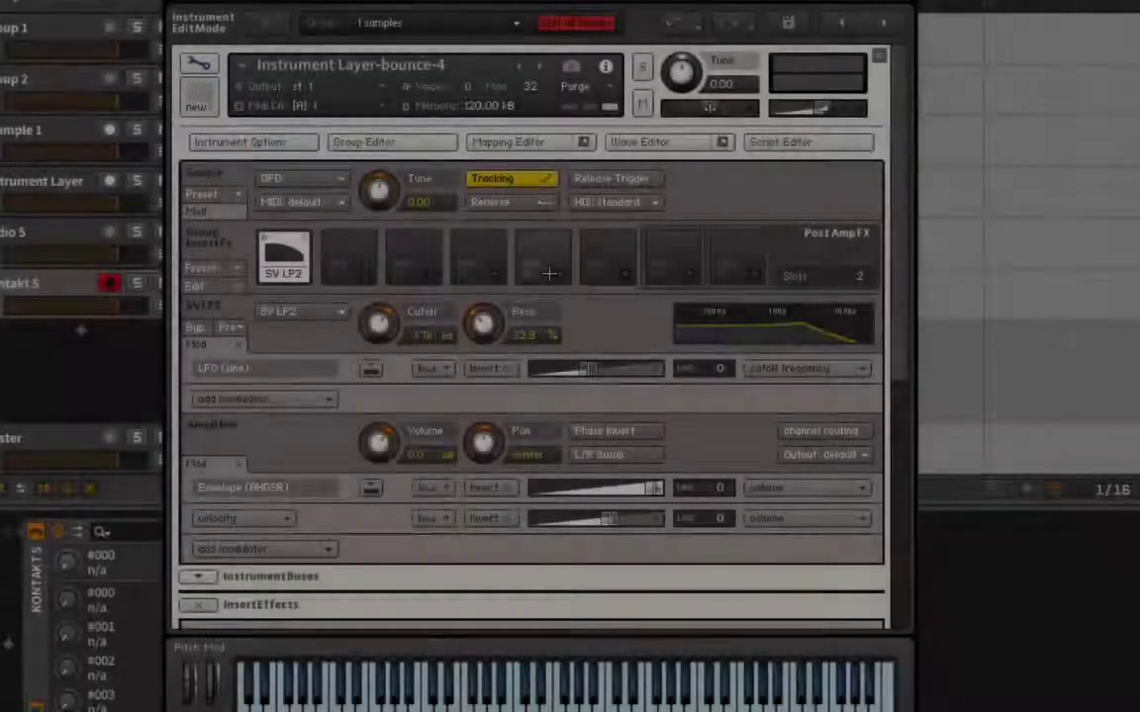
Step: Scroll the Kontakt 5 instrument editor down and back up to find the Instrument InsertFx slots
scroll(549, 273, down, 5)
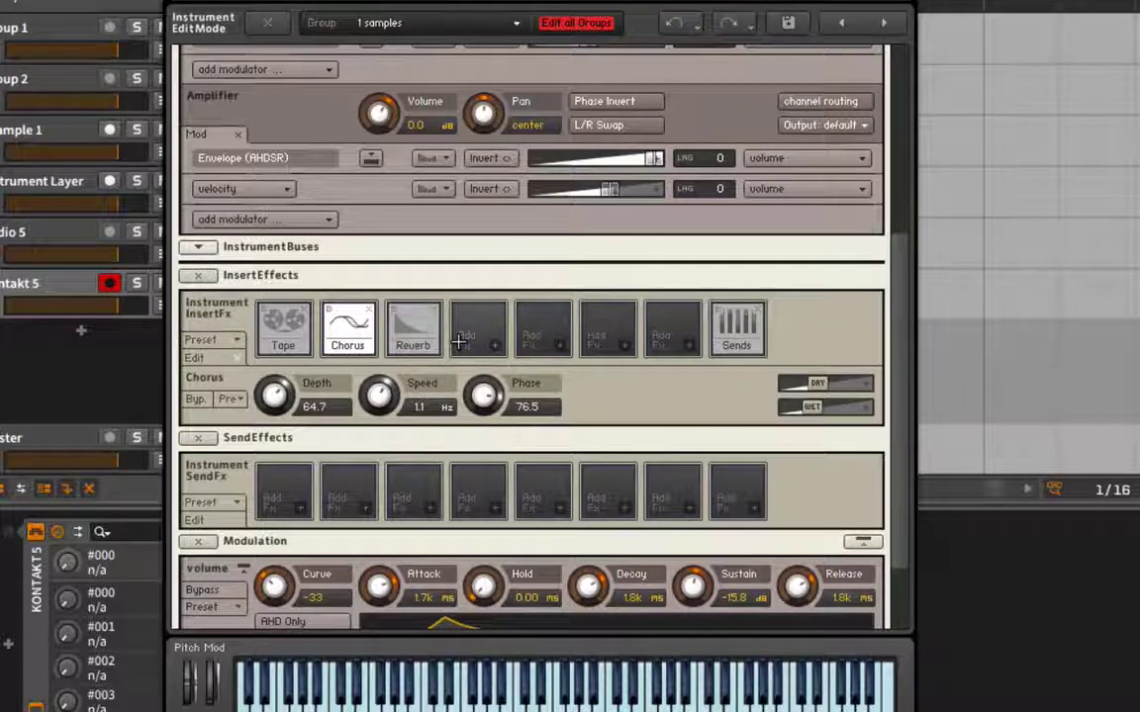
scroll(458, 341, up, 6)
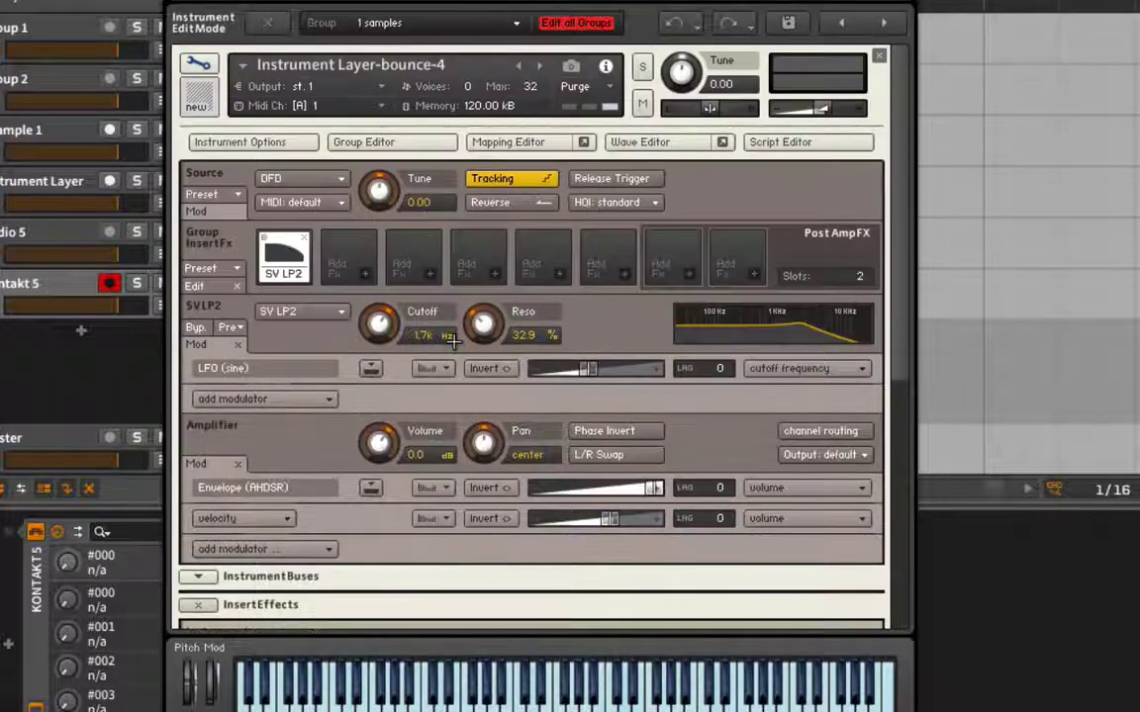